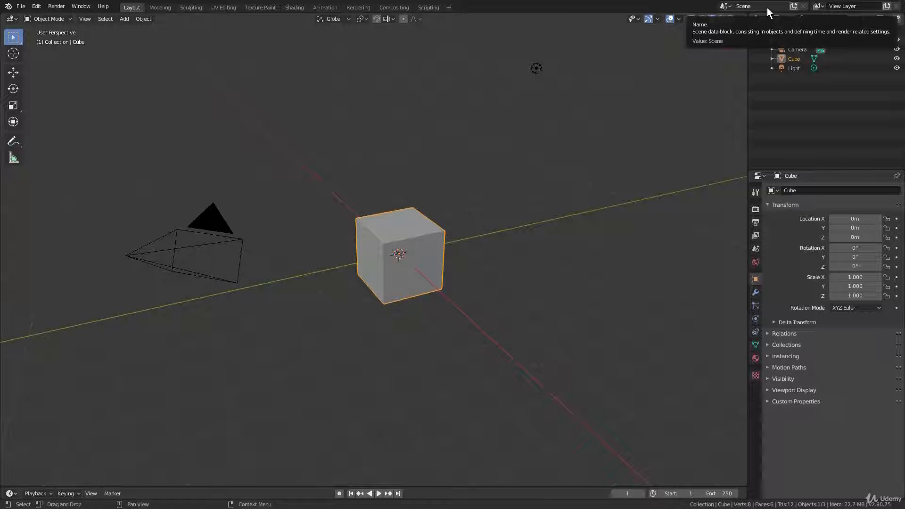
Create a new empty scene
click(793, 6)
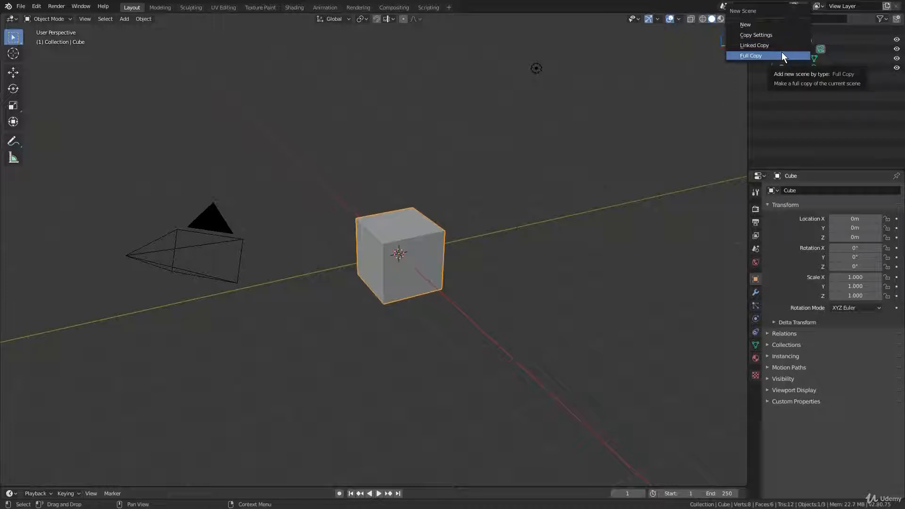
click(763, 24)
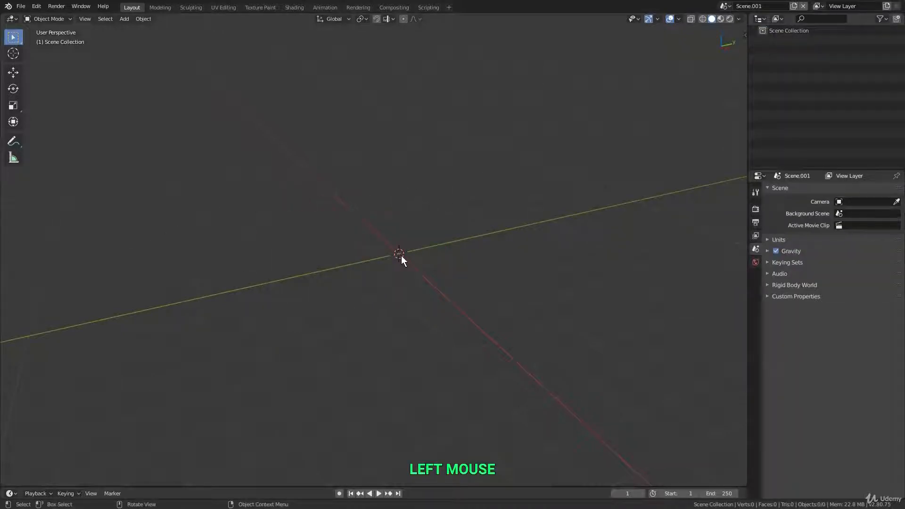
Switch back to the original scene and show the cube's material settings
click(724, 6)
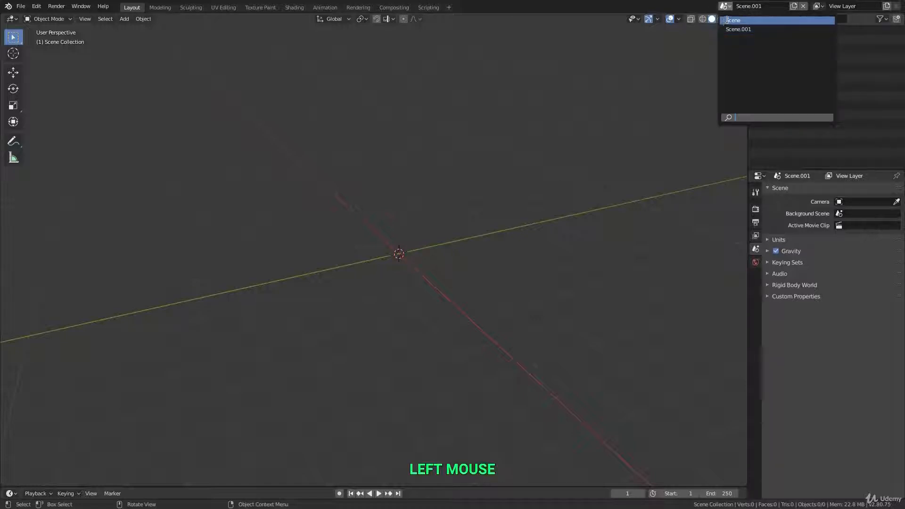
click(733, 20)
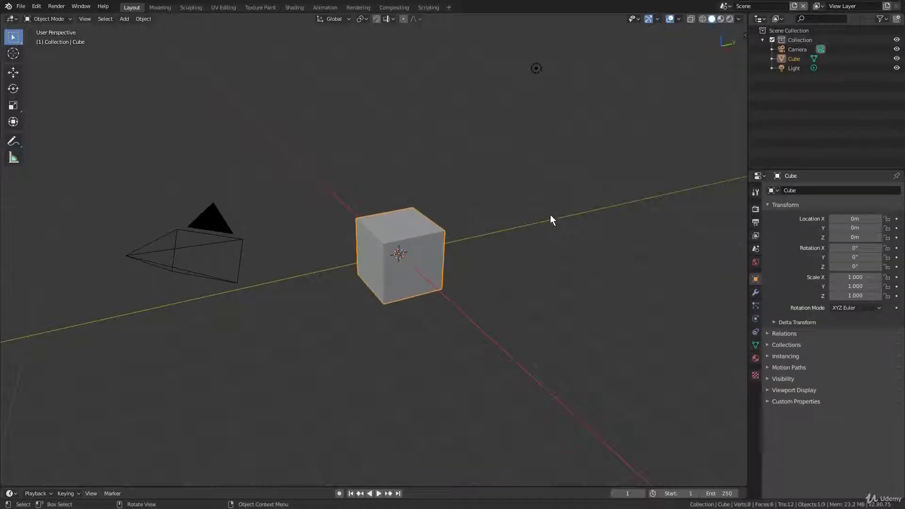
click(431, 236)
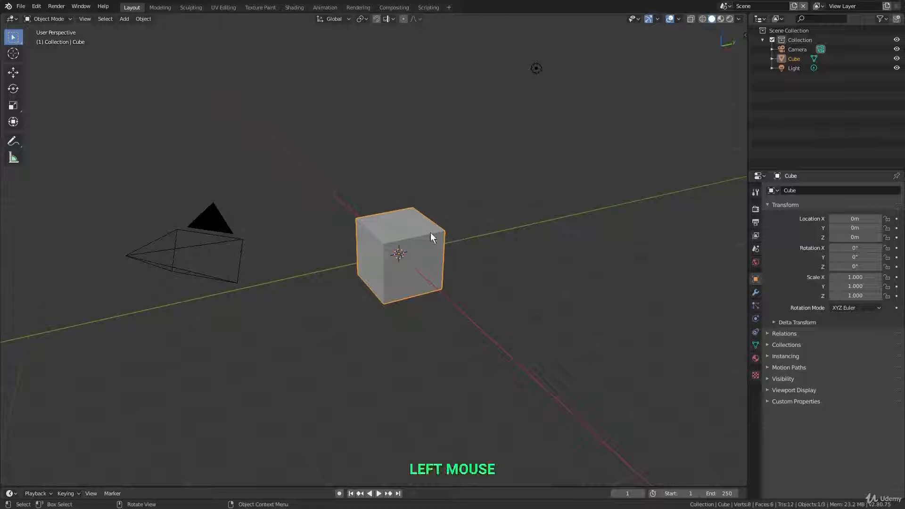
click(755, 359)
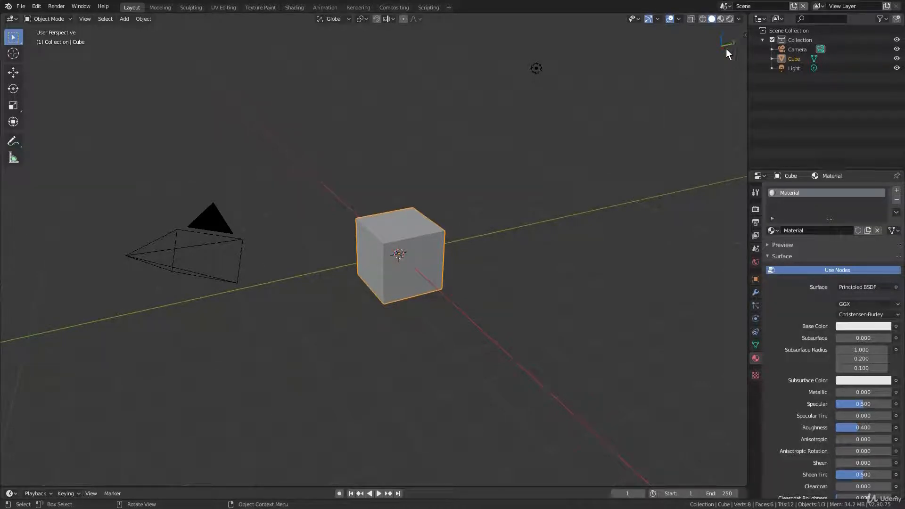
Switch to the empty scene Scene.001 and rename it Coneland
click(724, 6)
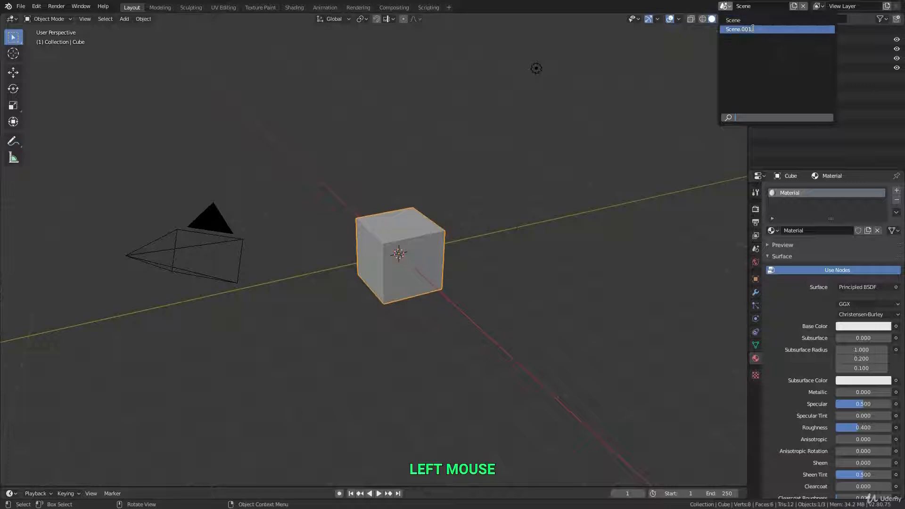
click(744, 29)
text(Coneland)
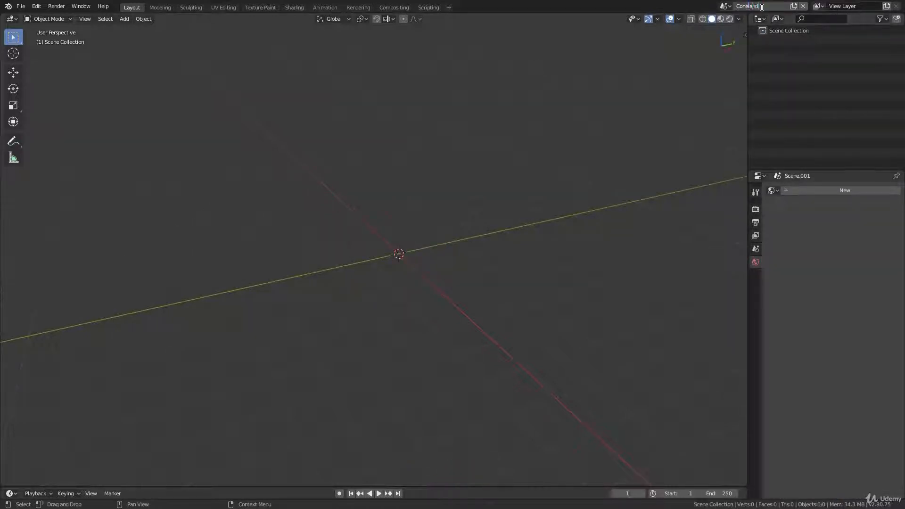
key(Return)
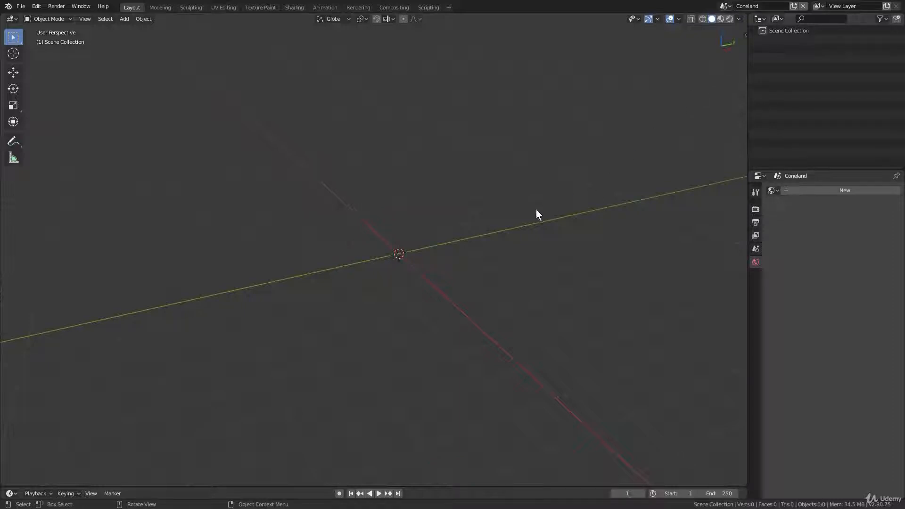
Add a cone mesh at the origin of the Coneland scene
key(shift+a)
mouse_move(475, 216)
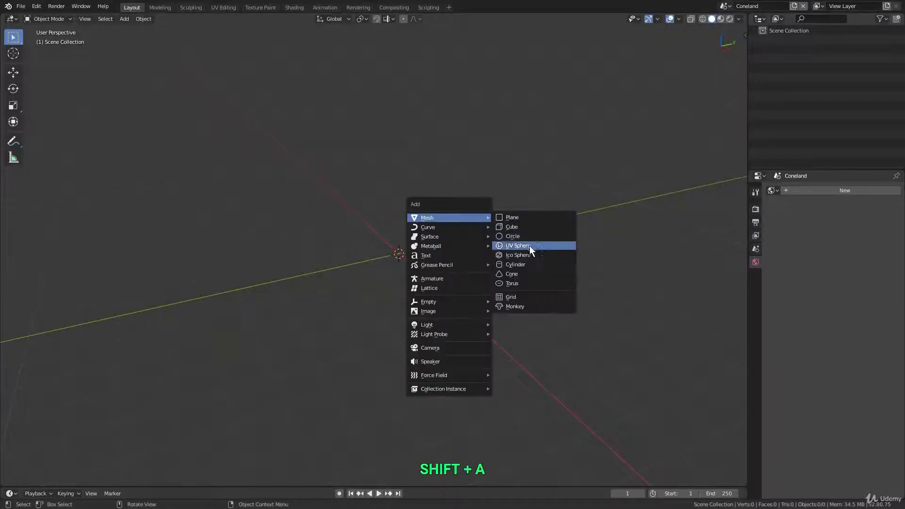
click(528, 273)
scroll(402, 270, up, 3)
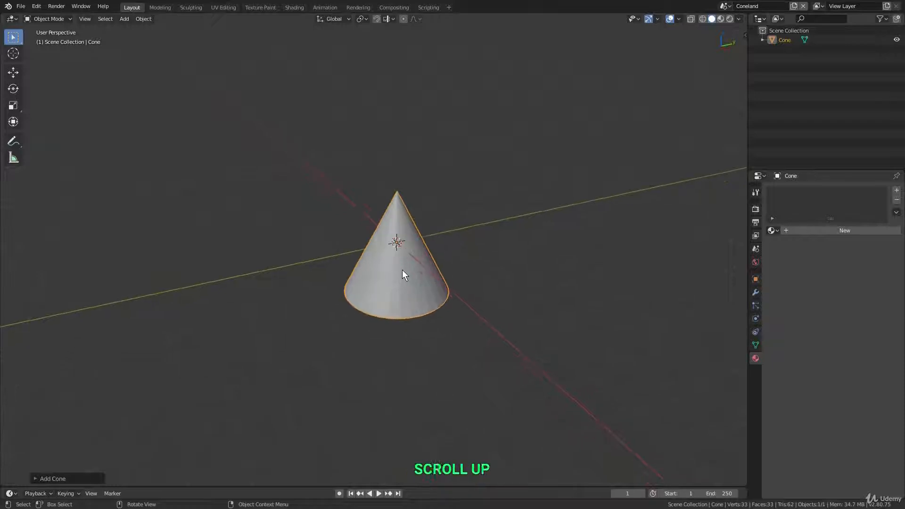
shift+middle_drag(402, 269, 400, 201)
scroll(398, 238, up, 1)
scroll(400, 201, up, 2)
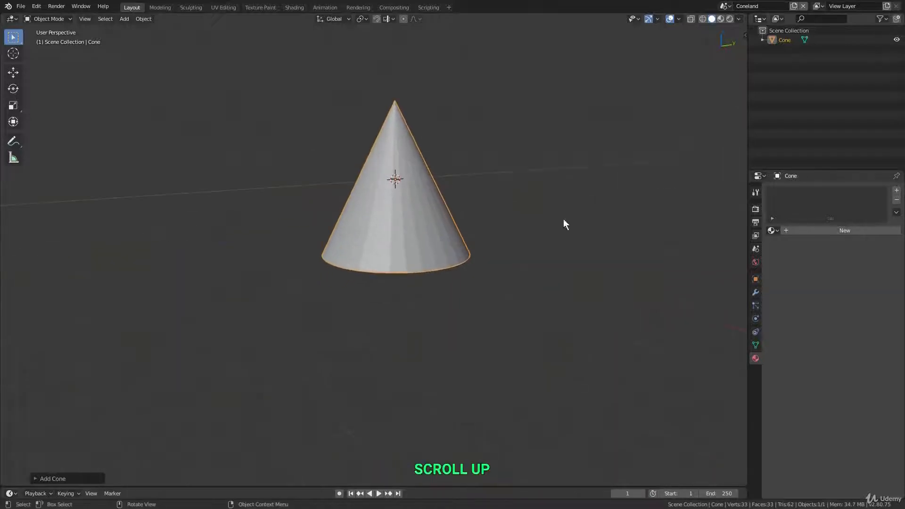
Assign the existing material named Material to the cone
click(754, 358)
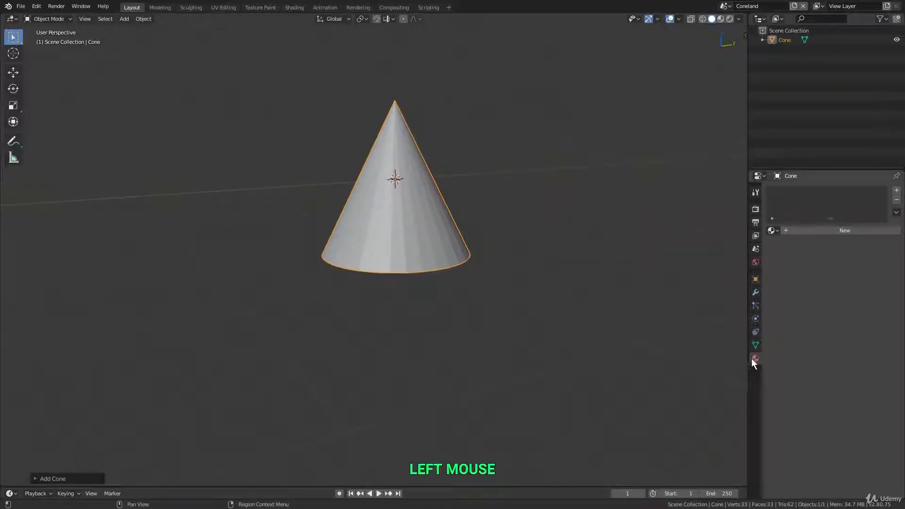
click(770, 230)
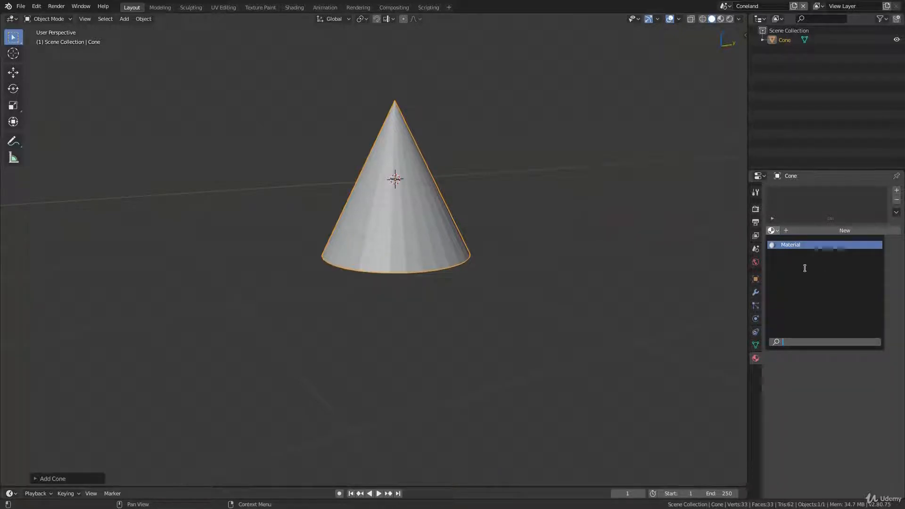
click(799, 245)
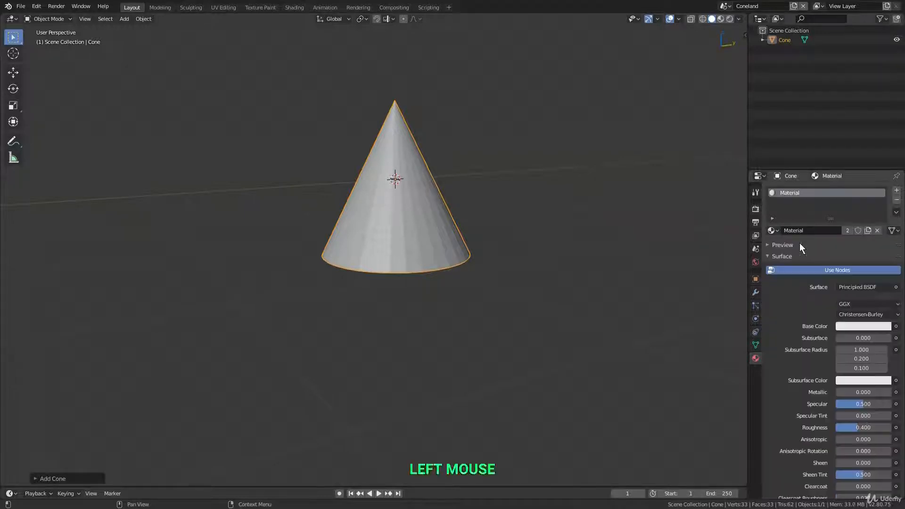
Duplicate the cone five times, spreading the copies around the original
middle_drag(451, 238, 452, 245)
key(shift+d)
click(395, 228)
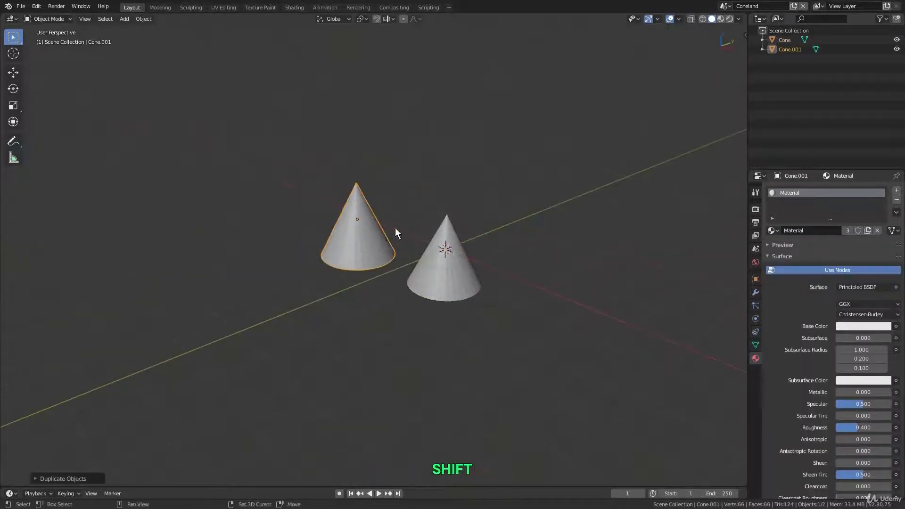
key(shift+d)
click(468, 150)
key(shift+d)
click(630, 192)
key(shift+d)
click(603, 377)
key(shift+d)
click(404, 359)
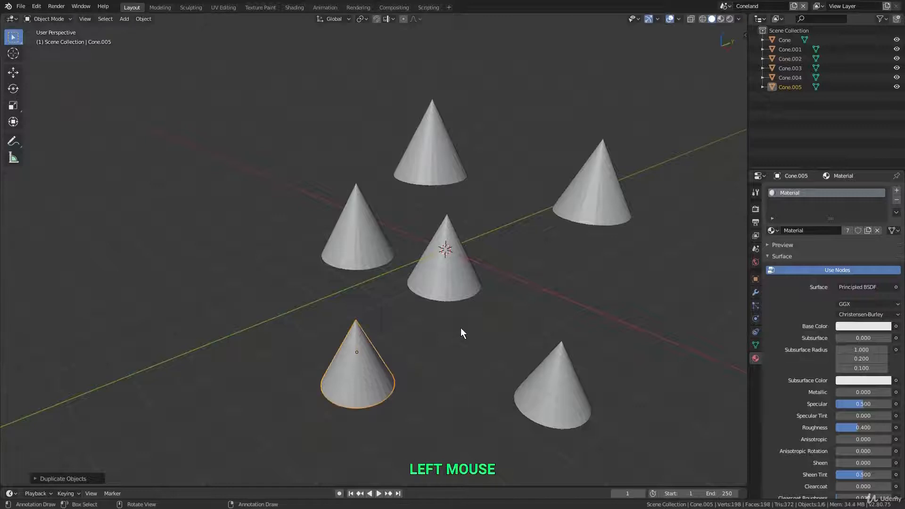
Move all six cones into a new collection named Cones and make that collection active
shift+middle_drag(461, 333, 388, 266)
shift+click(347, 236)
shift+click(383, 179)
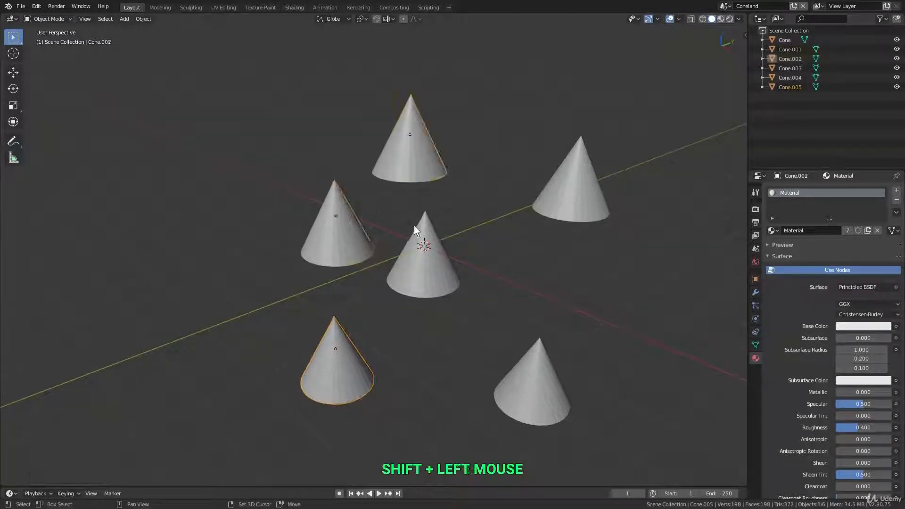
shift+click(567, 215)
shift+click(422, 261)
shift+click(523, 380)
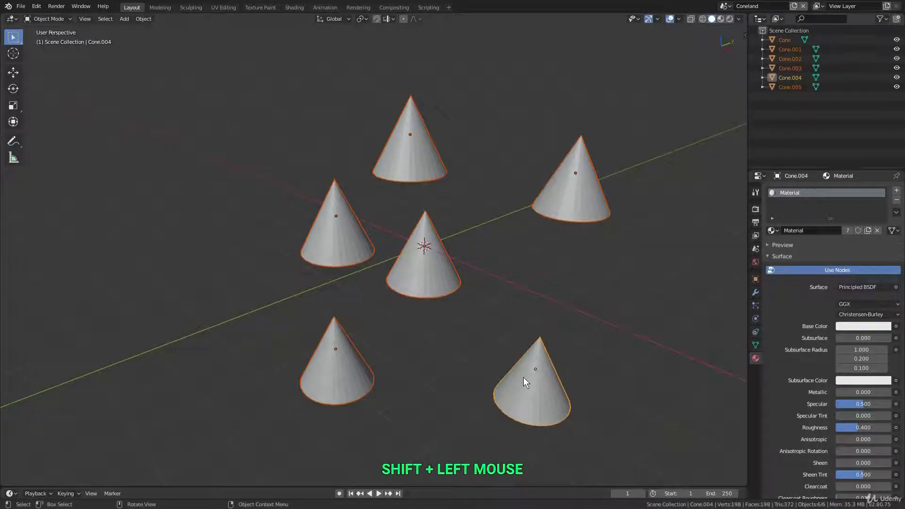
key(m)
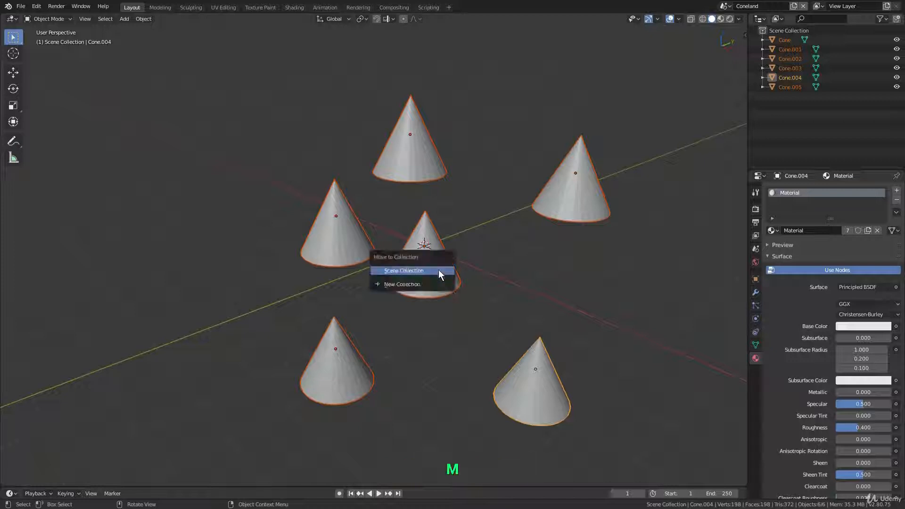
click(408, 283)
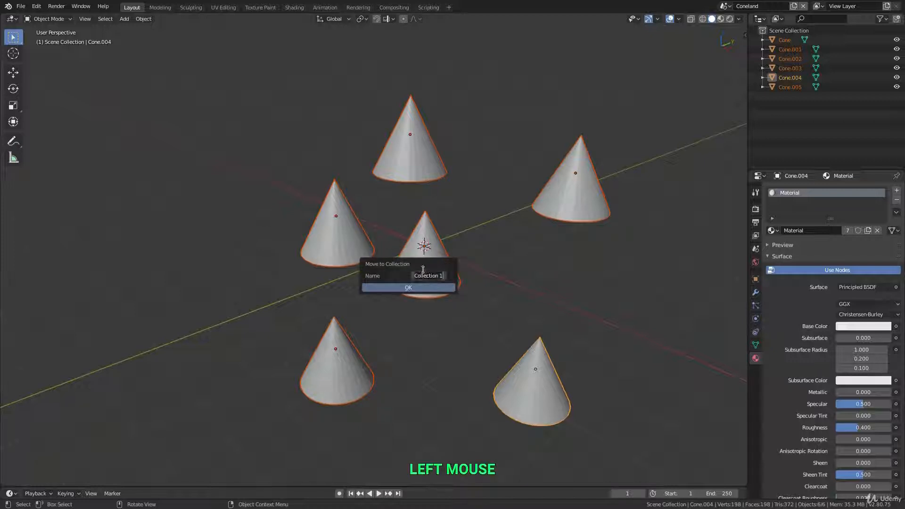
text(Cones)
key(Return)
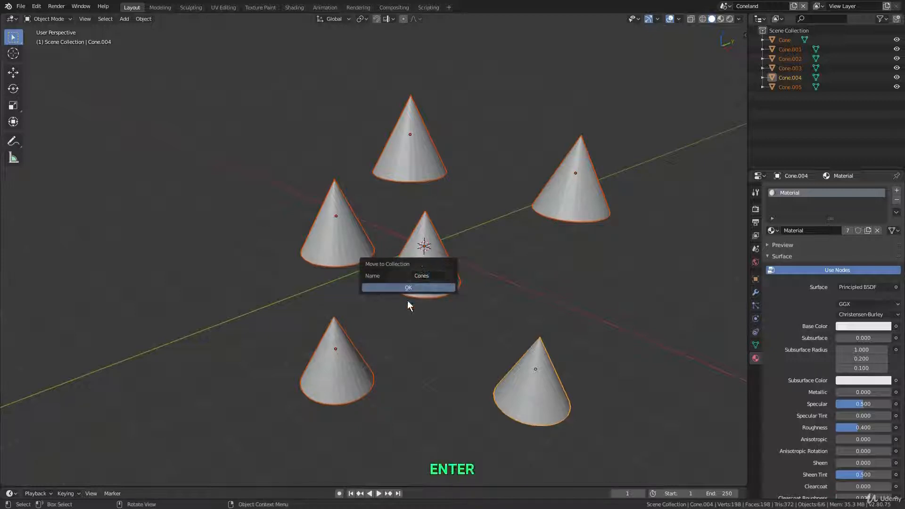
click(416, 285)
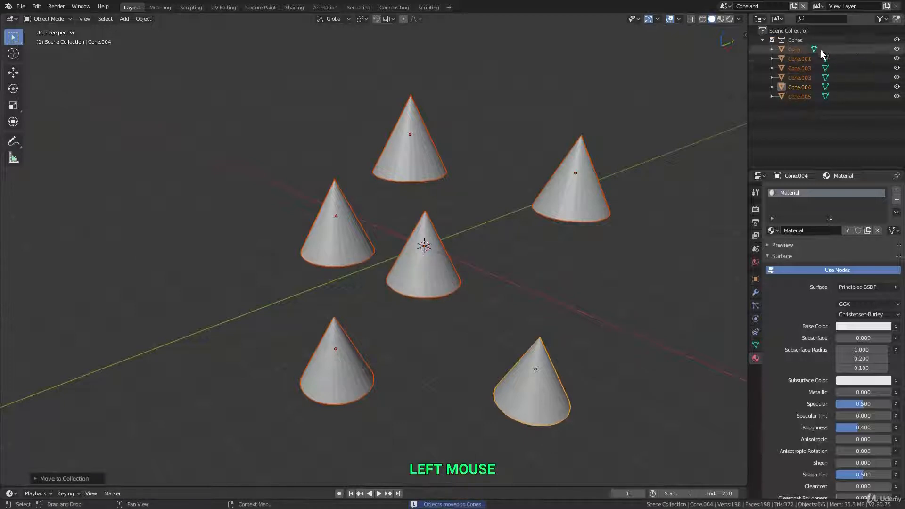
click(804, 41)
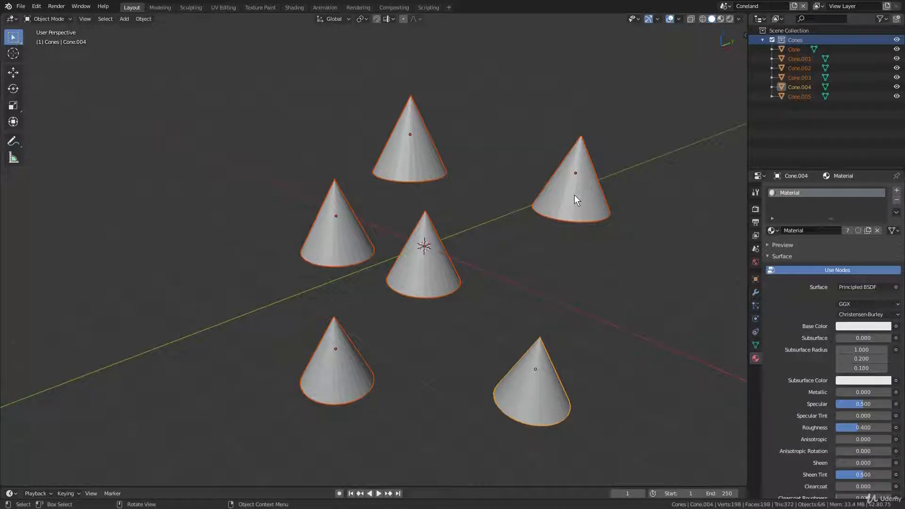
Switch to the original scene, Scene, and add a collection instance of Cones
click(724, 6)
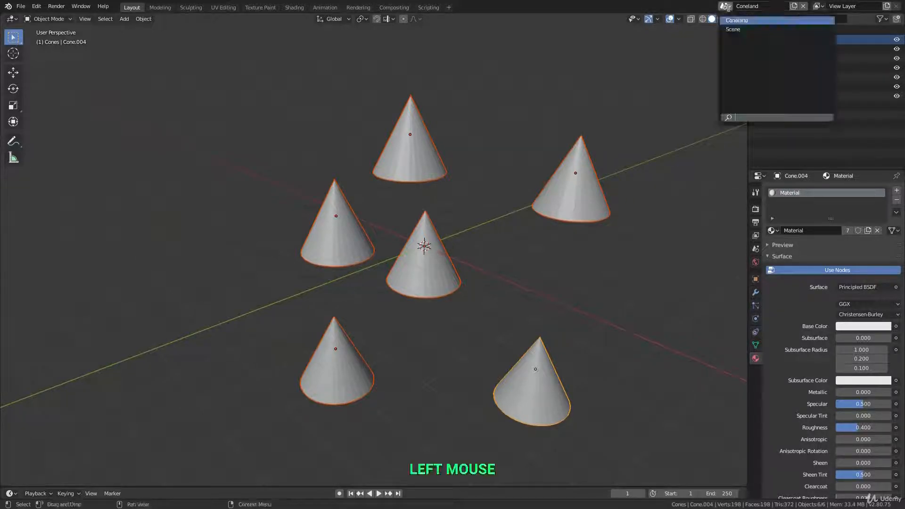
click(744, 29)
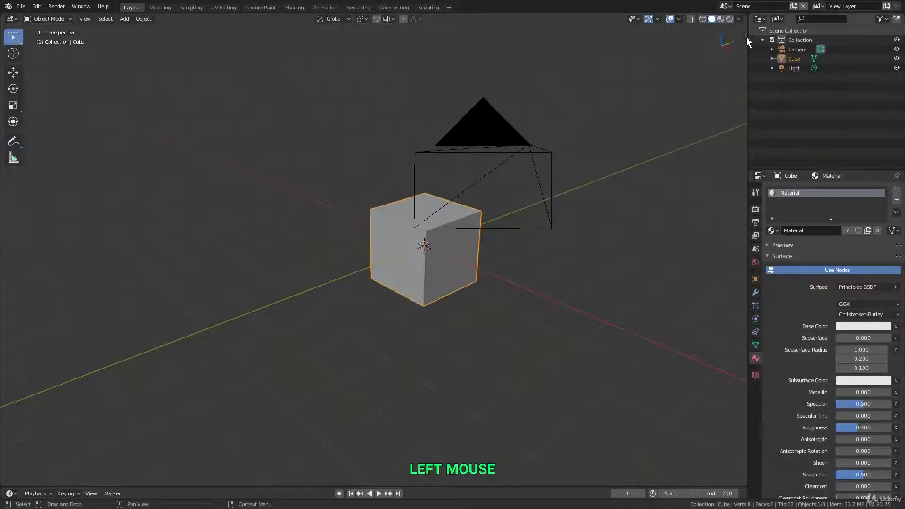
scroll(513, 202, down, 3)
middle_drag(512, 201, 451, 222)
key(shift+a)
mouse_move(452, 221)
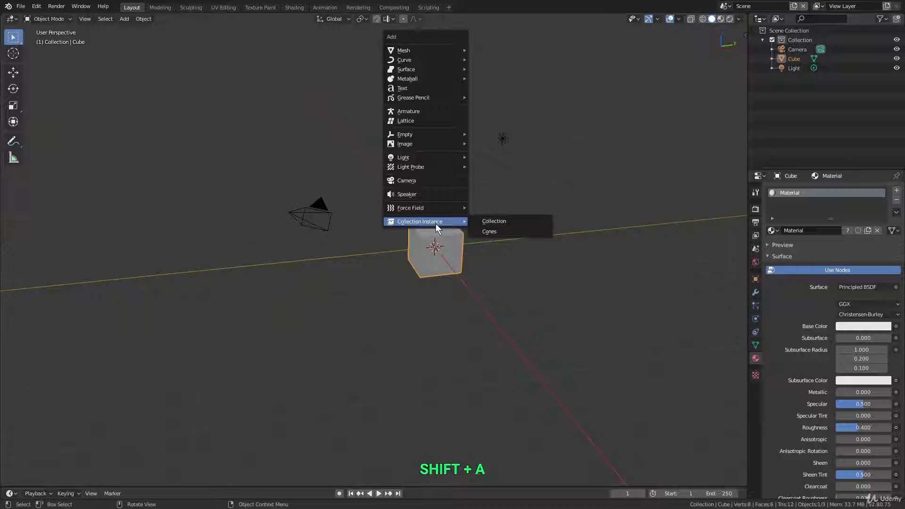
click(506, 232)
Move the Cones instance away from the cube, placing it beyond the camera
middle_drag(506, 232, 455, 234)
key(g)
click(288, 173)
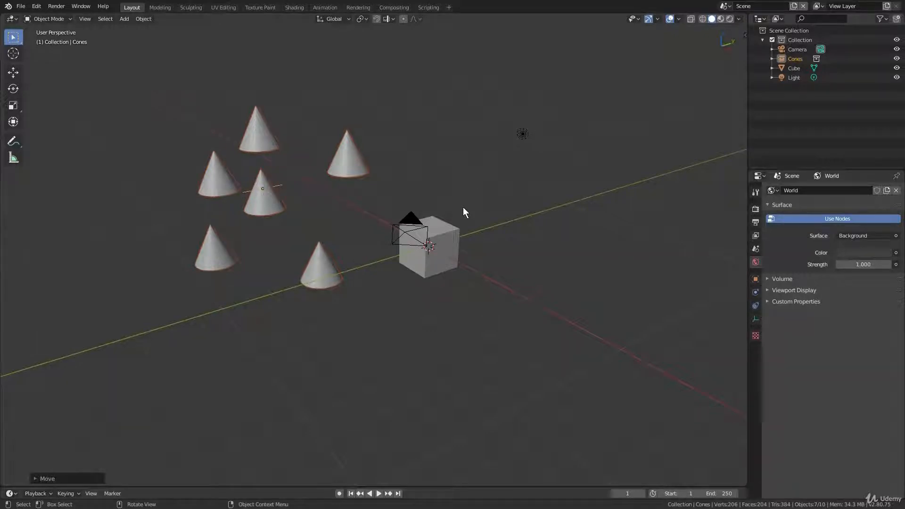
Link the cube to the Coneland scene
middle_drag(462, 208, 460, 224)
scroll(459, 231, up, 2)
click(459, 235)
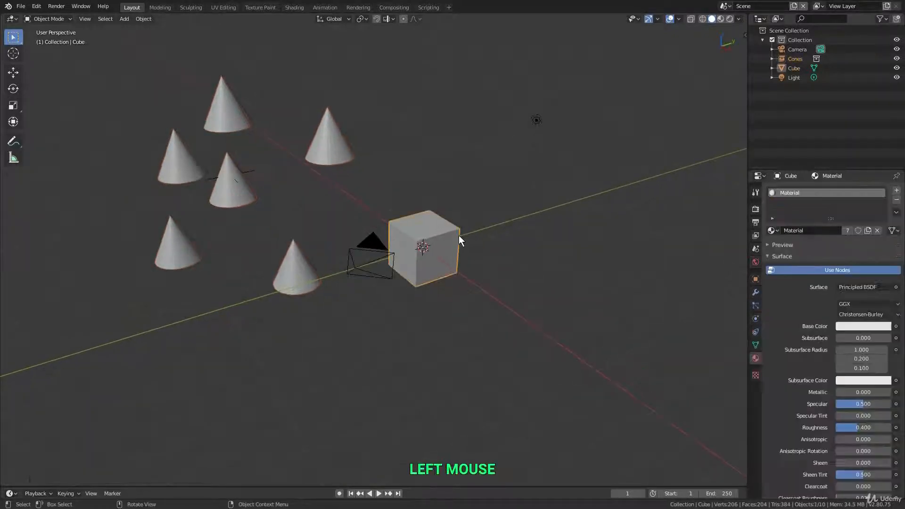
middle_click(450, 236)
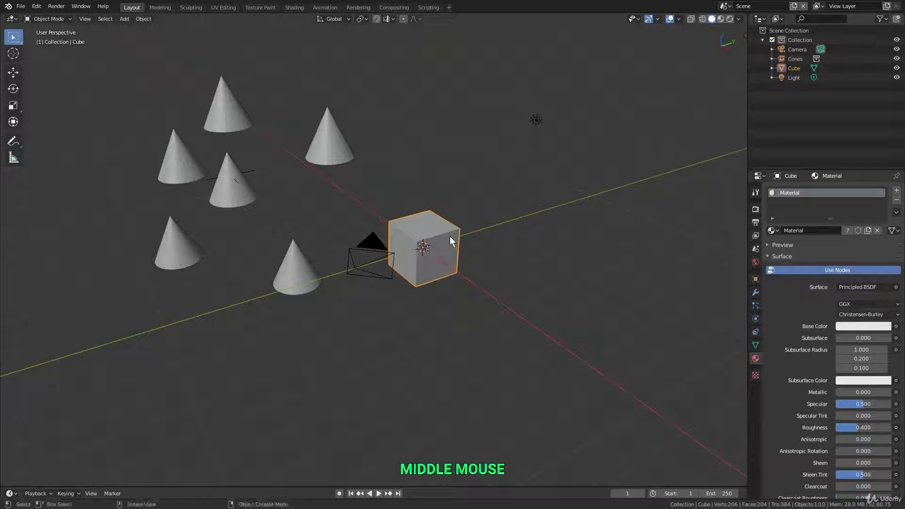
key(ctrl)
key(ctrl+l)
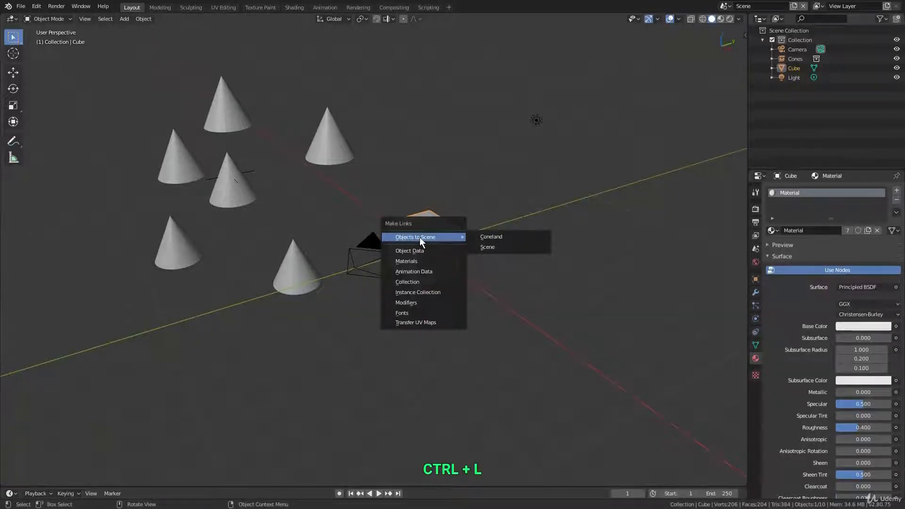
click(509, 235)
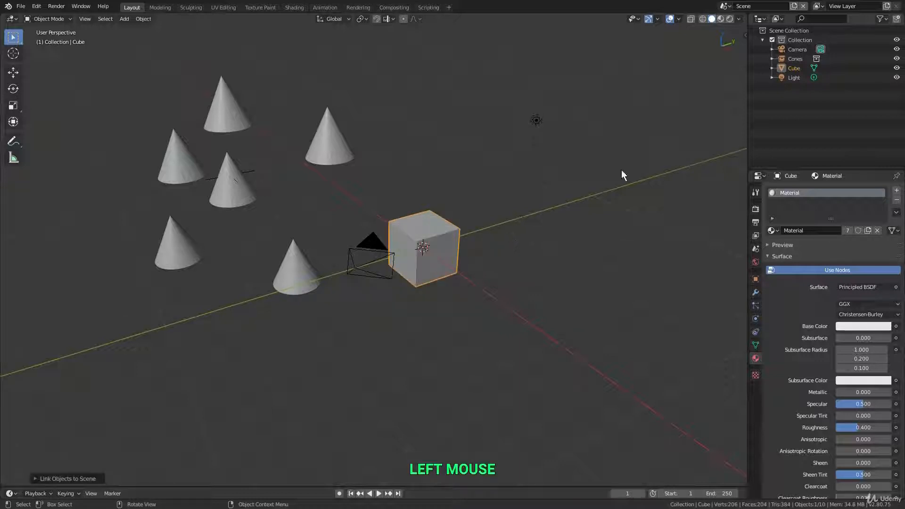
Switch to the Coneland scene and move the linked cube well clear of the cones
click(724, 6)
click(739, 28)
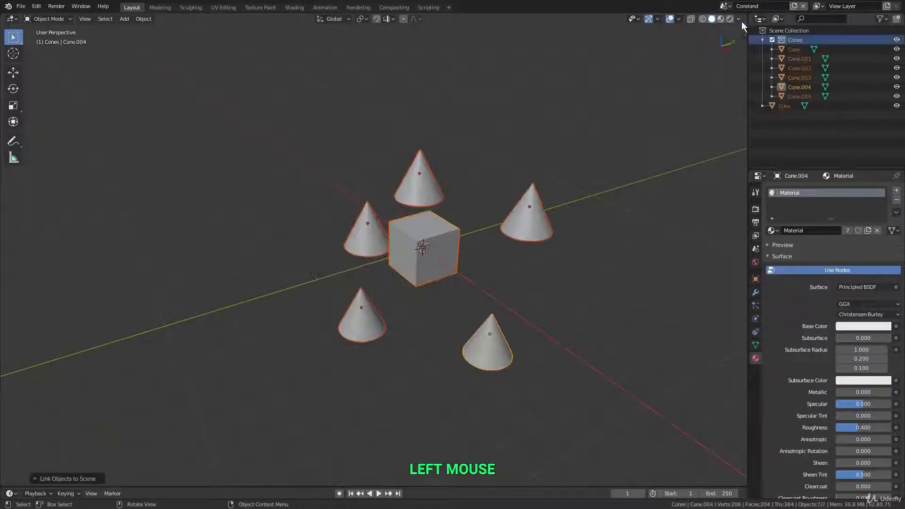
scroll(464, 224, up, 2)
click(457, 228)
key(g)
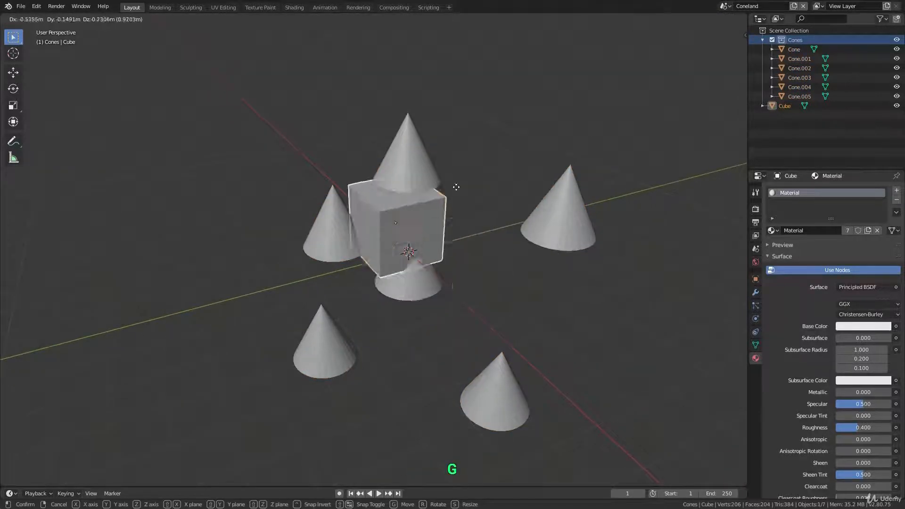
right_click(473, 290)
scroll(465, 290, down, 2)
key(g)
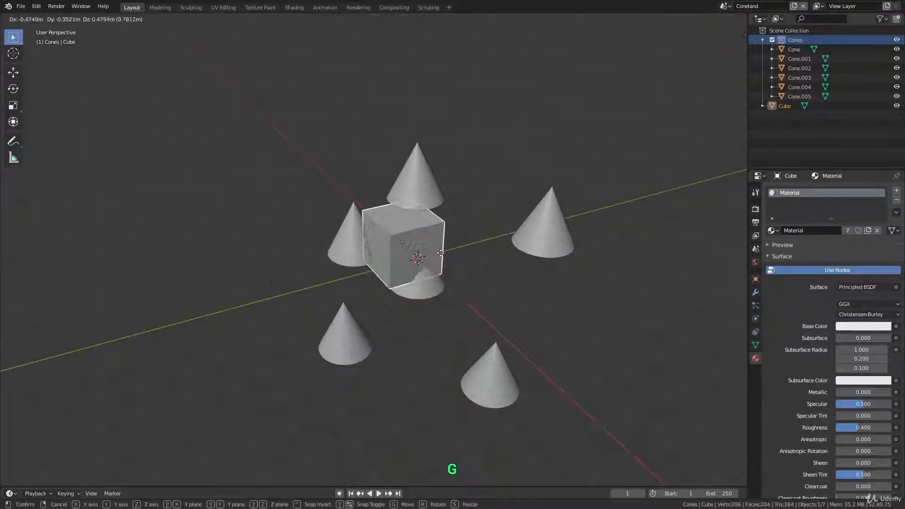
click(213, 235)
Switch to Scene and raise one of the linked cube's top rear vertices in Edit Mode to form a tall peak
click(724, 7)
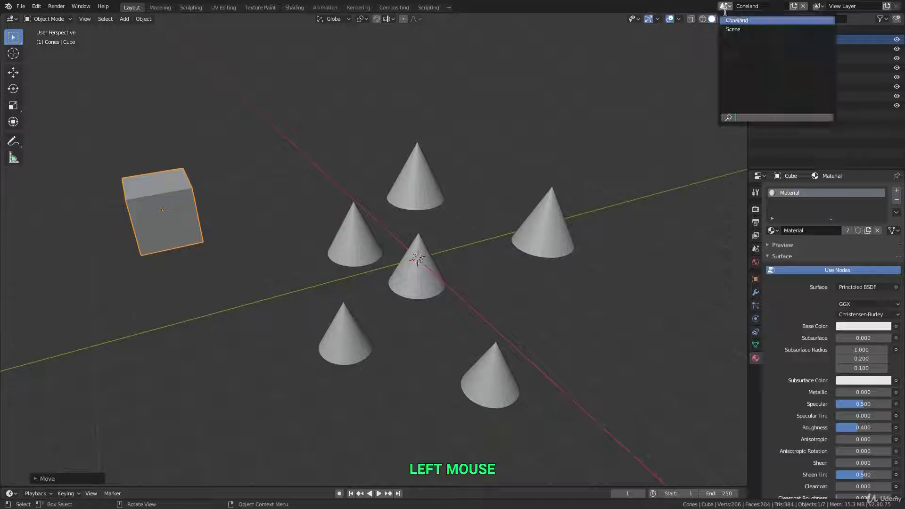
click(734, 30)
scroll(381, 207, down, 1)
shift+middle_drag(367, 217, 397, 197)
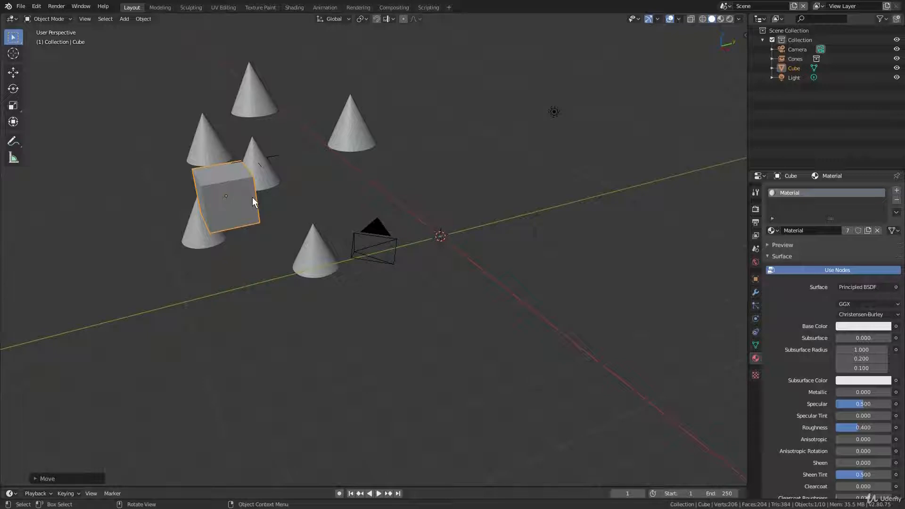
key(Tab)
click(243, 152)
key(g)
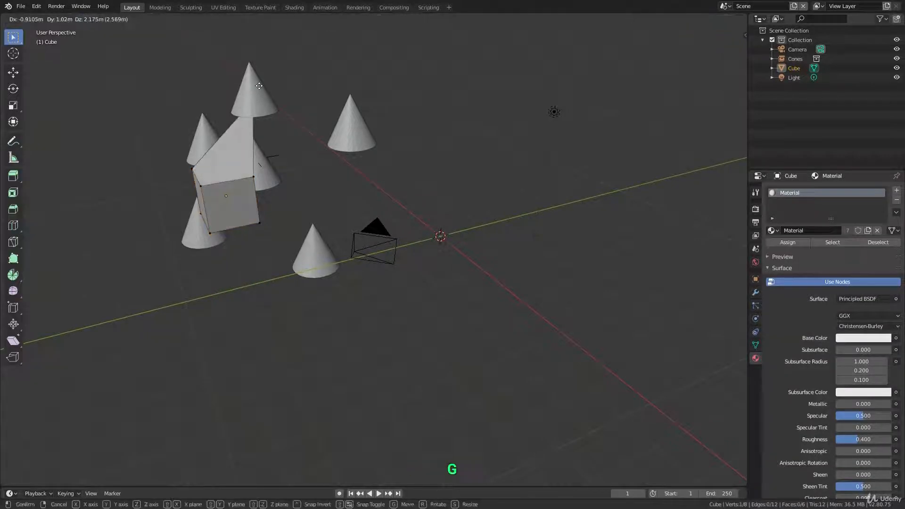
click(255, 87)
key(Tab)
Switch to Coneland and make the selected cube a single user with the Object option, applied to Selected Objects
click(724, 5)
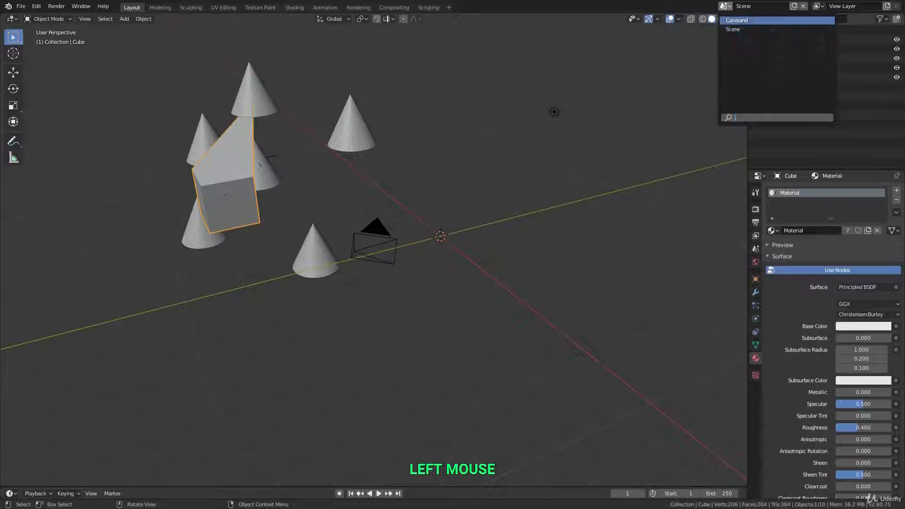
click(744, 25)
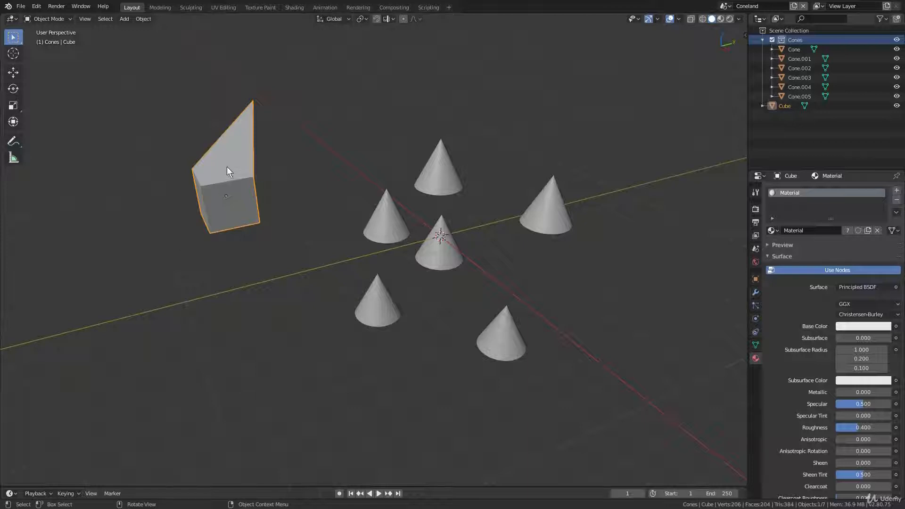
click(143, 19)
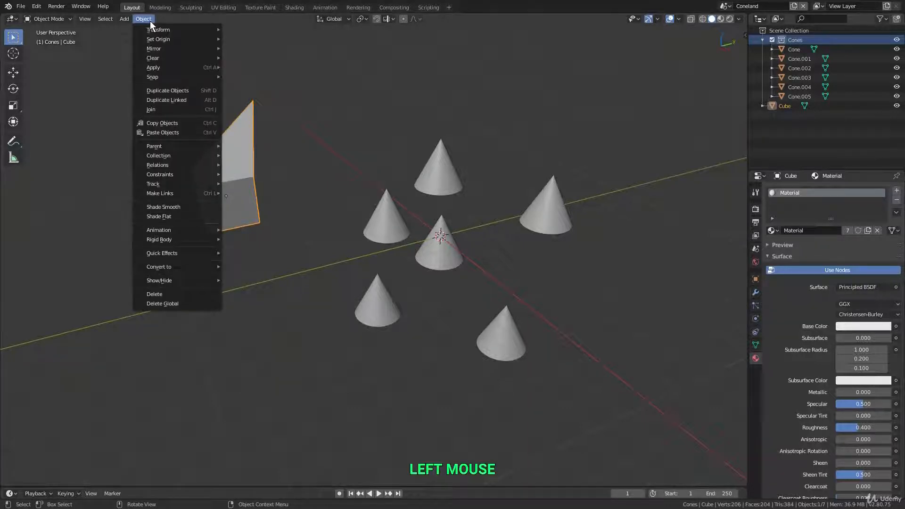
mouse_move(174, 167)
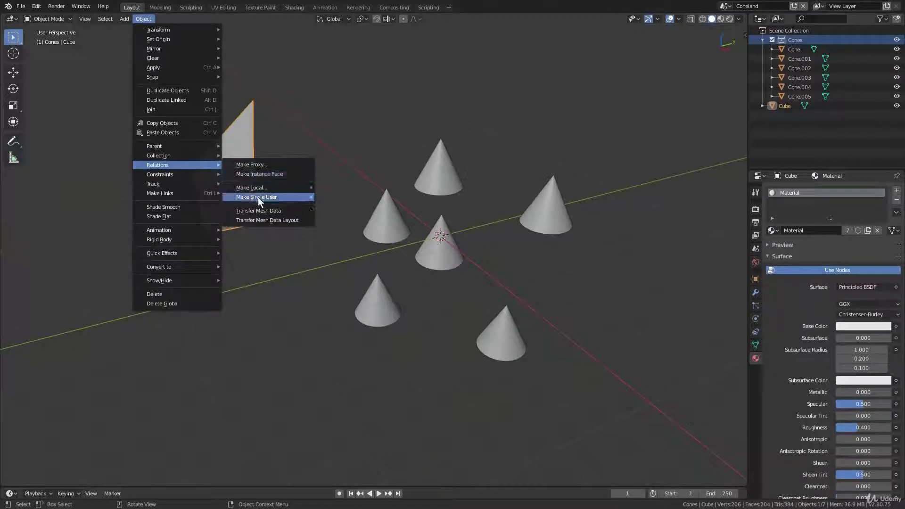
mouse_move(283, 197)
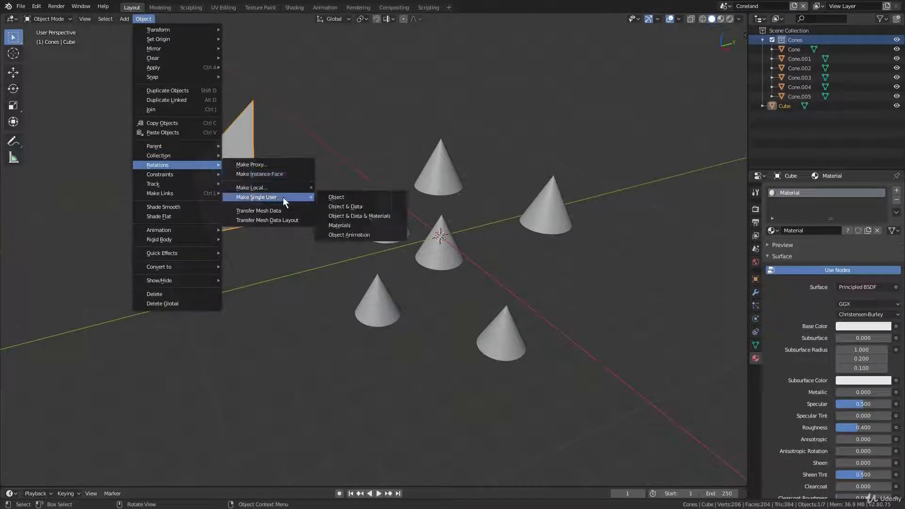
click(379, 195)
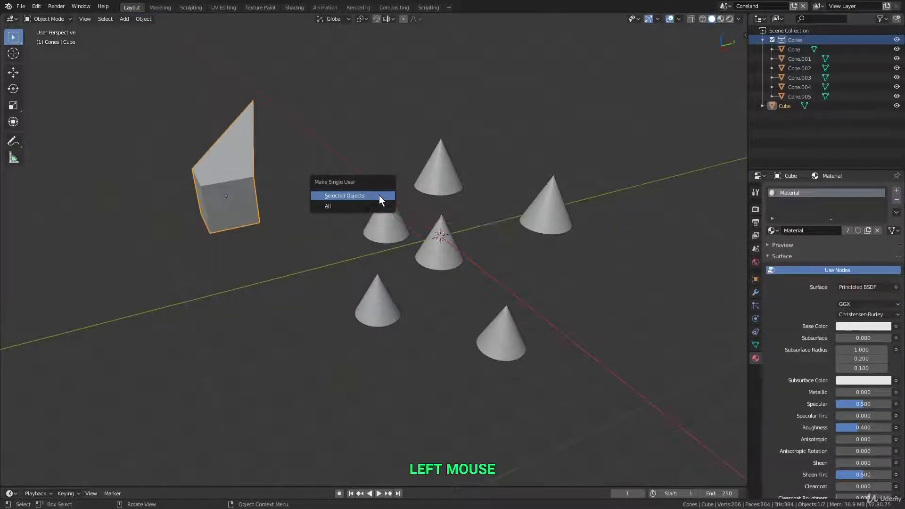
click(379, 195)
Move the single-user cube to the opposite side of the cones, rotate it and enlarge it
key(g)
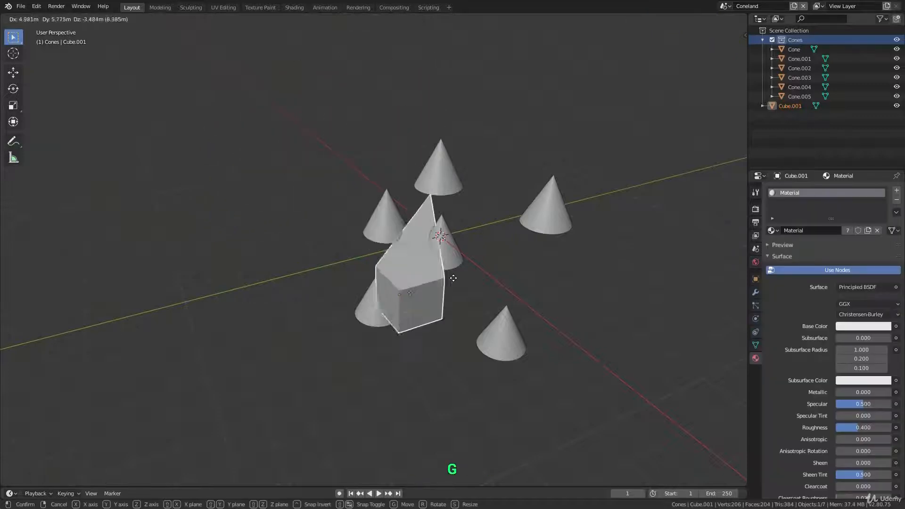
click(608, 109)
key(s)
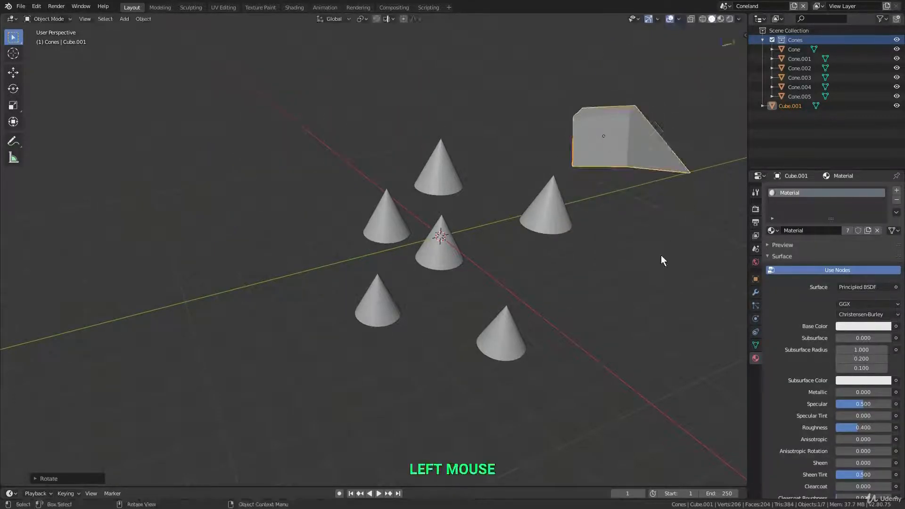
click(730, 15)
In Scene, pull two vertices on one side of the cube far outward in Edit Mode, and compare its copy in Coneland
click(725, 6)
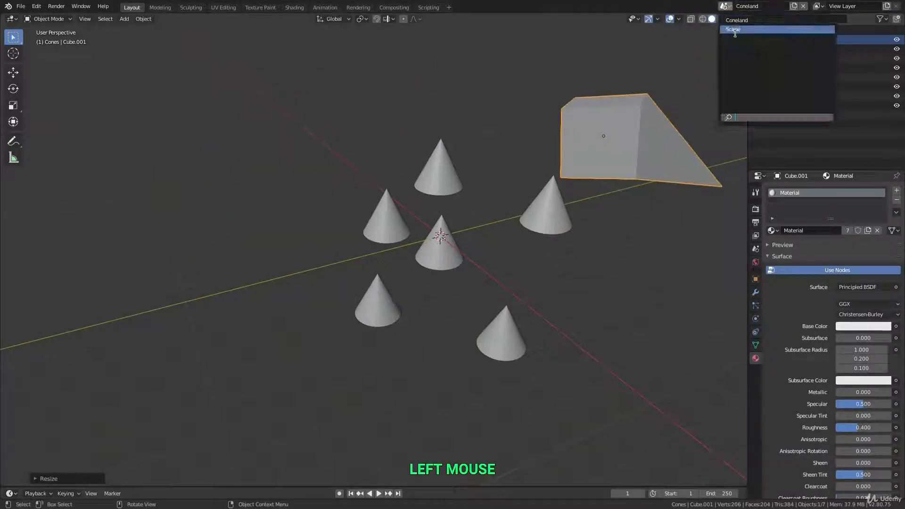
click(738, 33)
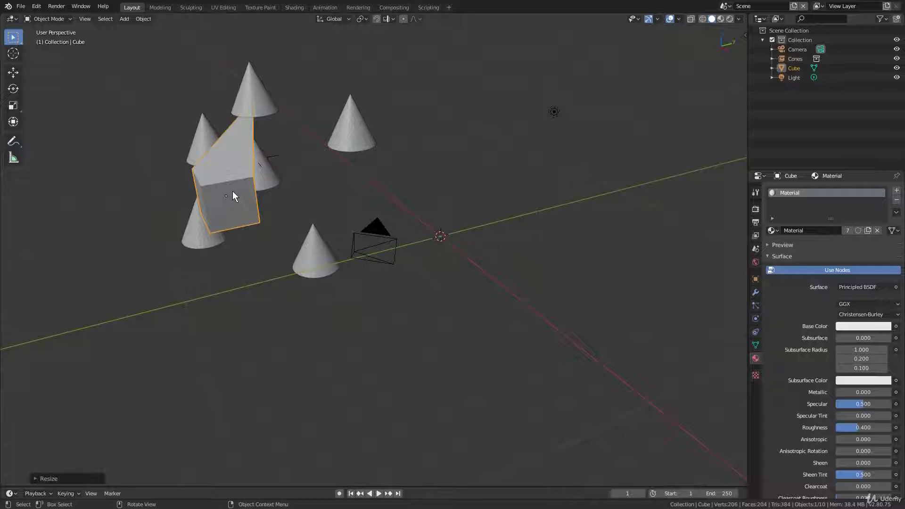
key(Tab)
key(g)
click(440, 151)
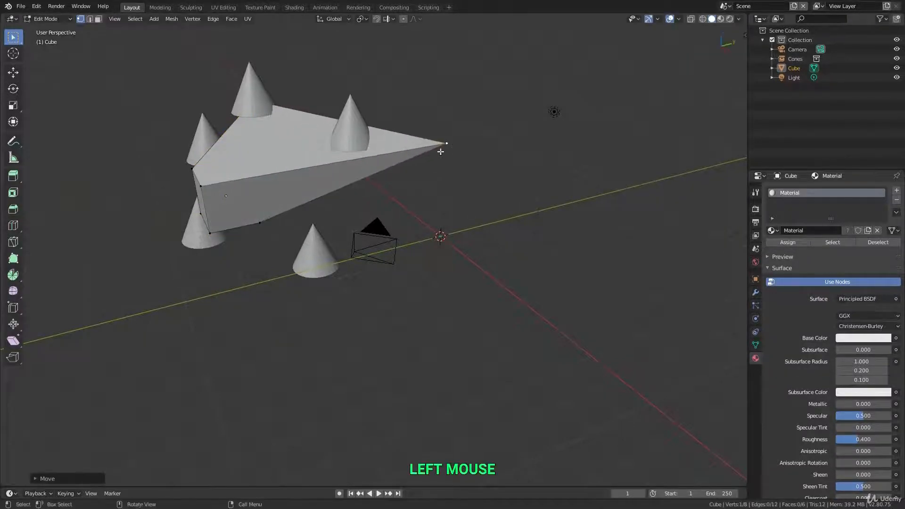
click(261, 222)
key(g)
click(457, 347)
key(Tab)
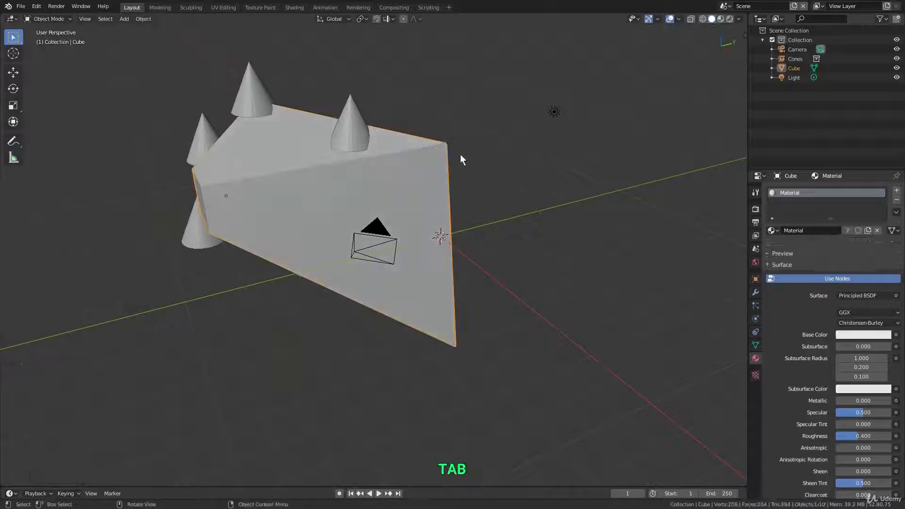
click(725, 6)
click(733, 25)
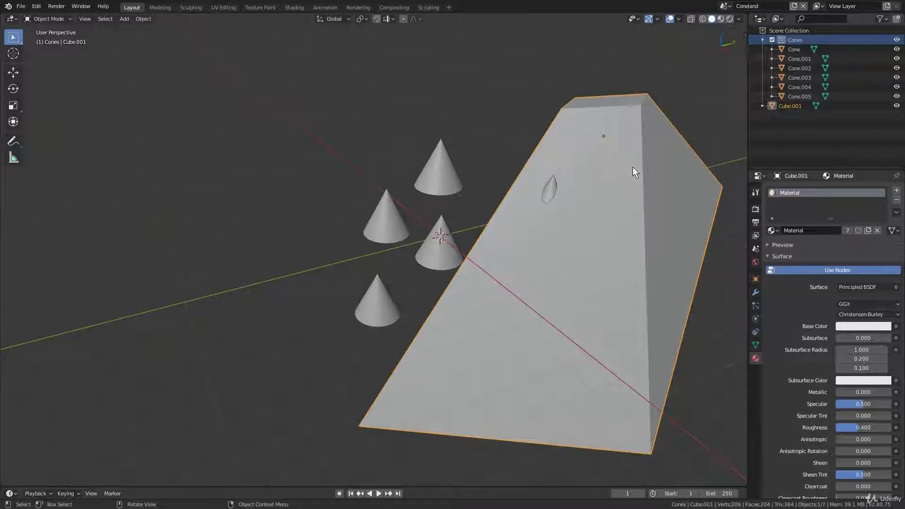
Undo the vertex edits and the cube's move, rotation and scaling, back to the single-user cube in Coneland
key(ctrl+z)
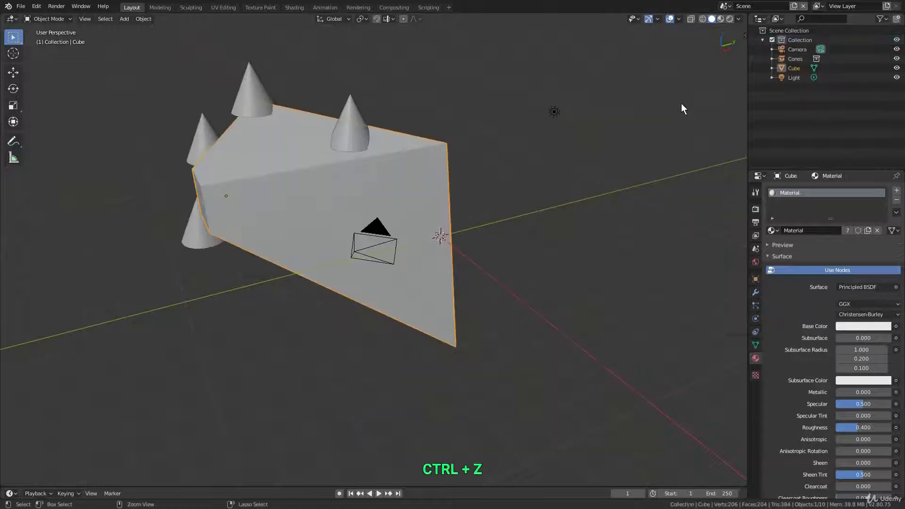
key(ctrl+z)
key(ctrl+z)
key(ctrl+z)
key(ctrl+z)
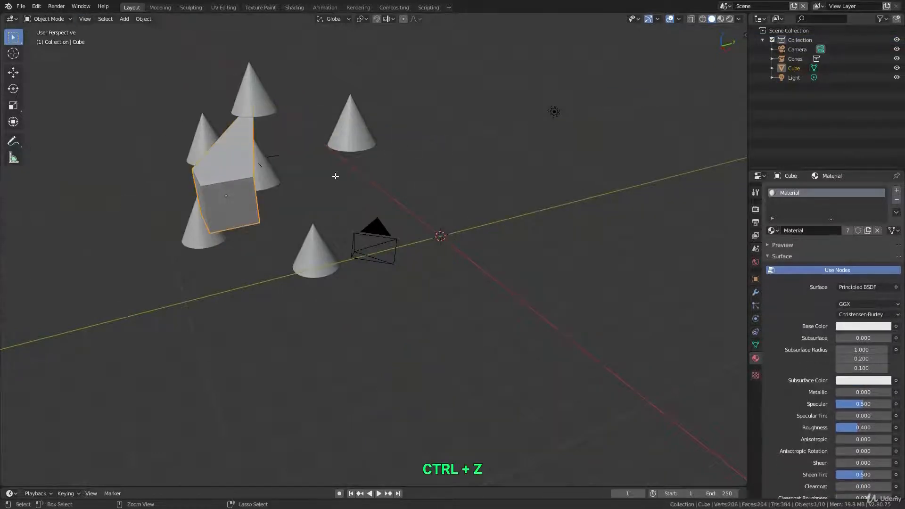
key(ctrl+z)
key(ctrl+z)
key(ctrl+z)
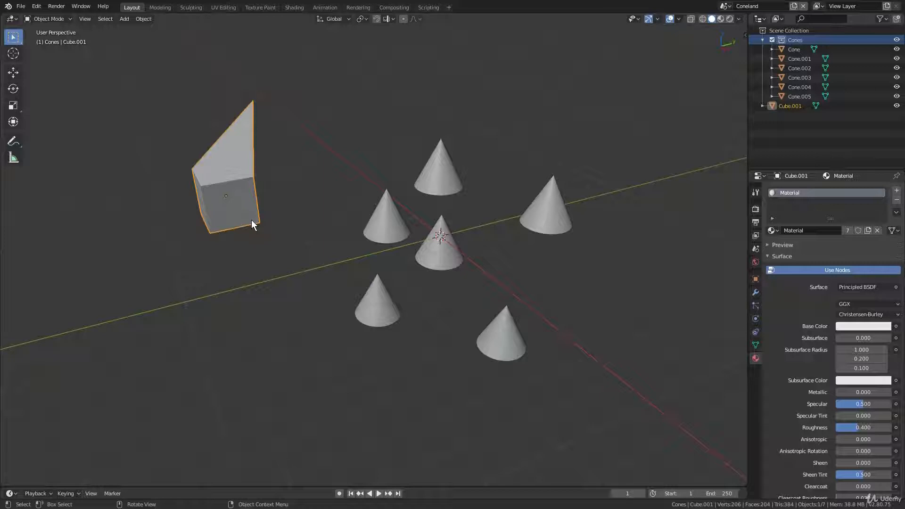
Make the Coneland cube a single user with the Object & Data option, applied to Selected Objects
click(147, 21)
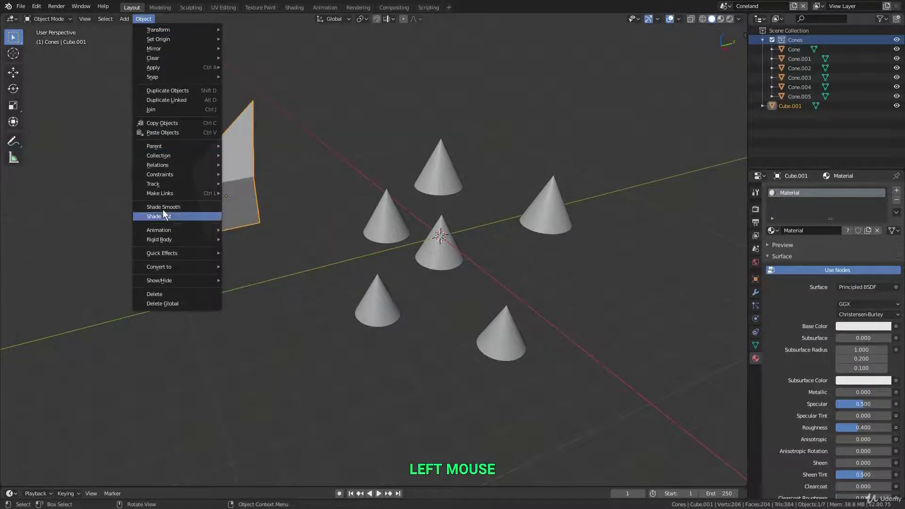
mouse_move(164, 167)
mouse_move(282, 197)
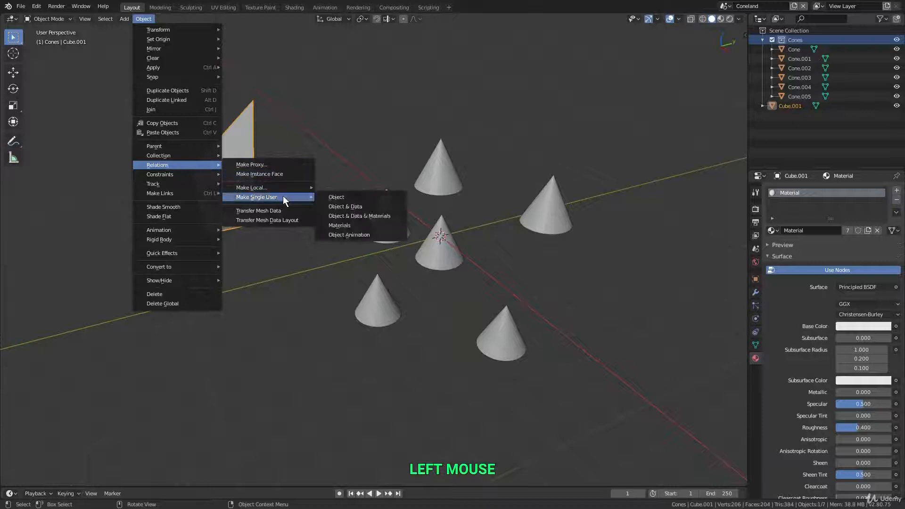
click(377, 206)
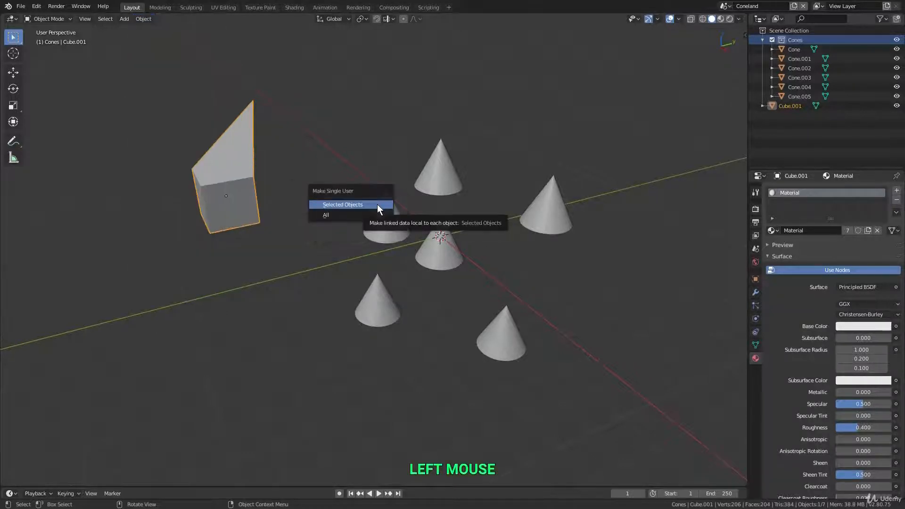
click(377, 205)
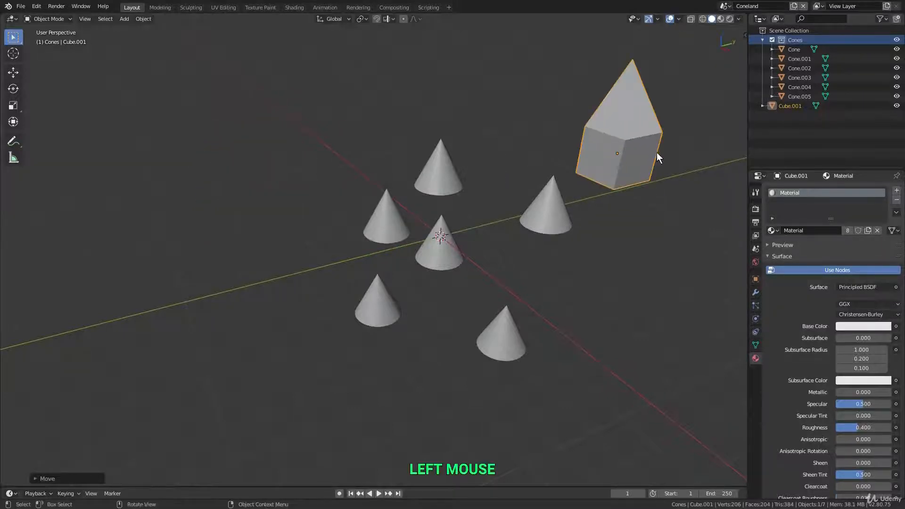
Stretch the Coneland cube's lower vertices outward in Edit Mode, and switch to Scene to compare the original cube
key(Tab)
key(g)
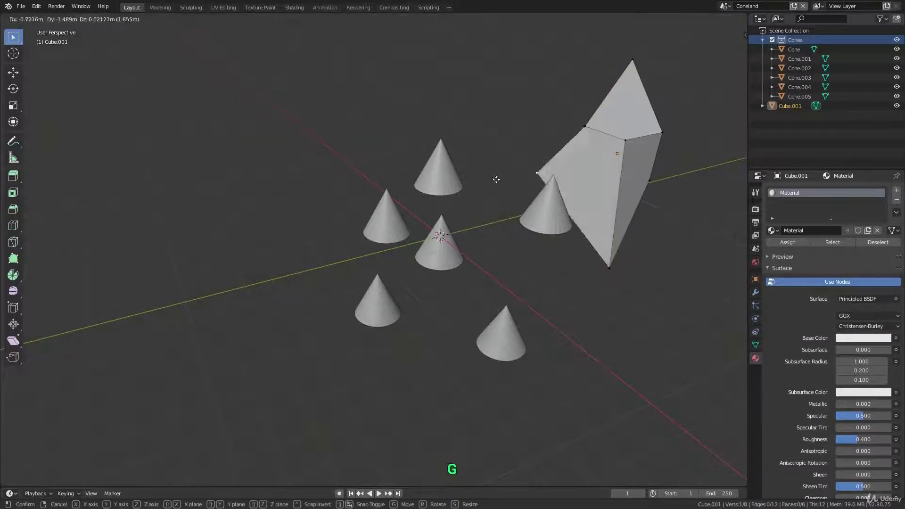
click(324, 180)
key(Tab)
click(725, 6)
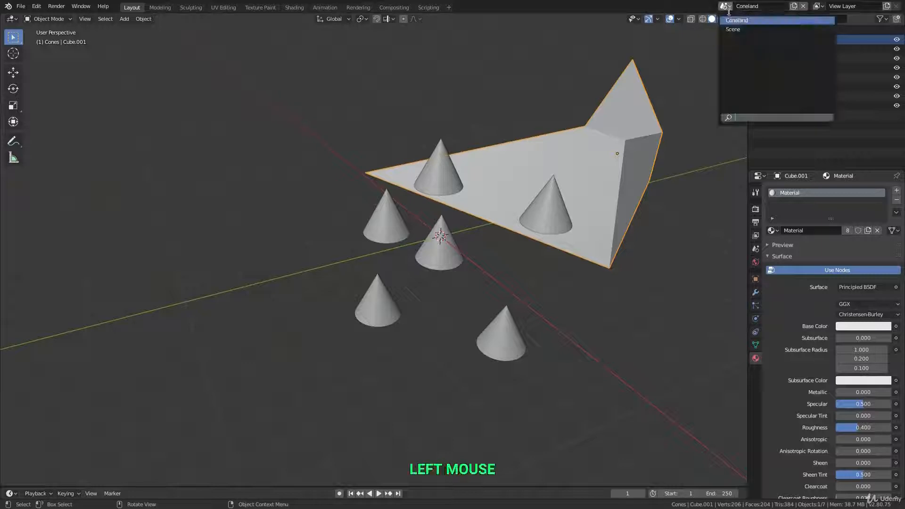
click(734, 29)
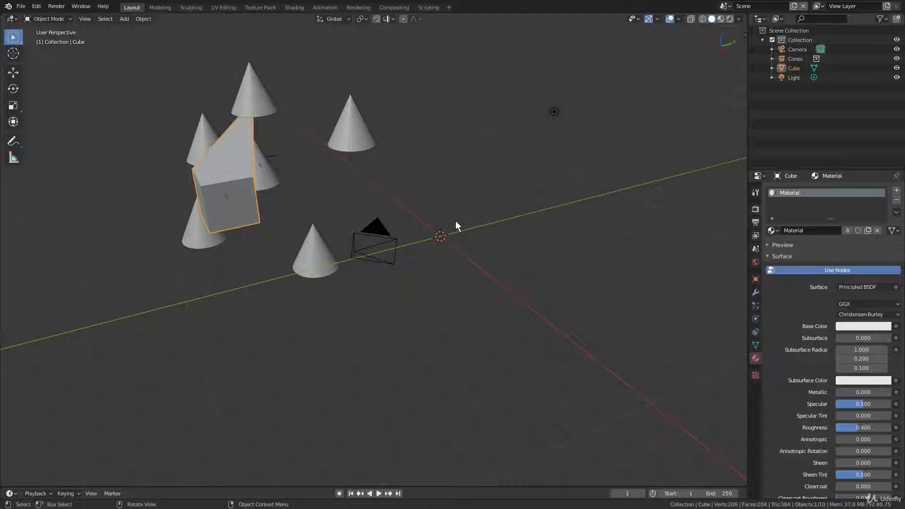
Delete all objects in Scene, and delete all objects in Coneland as well
key(a)
key(Delete)
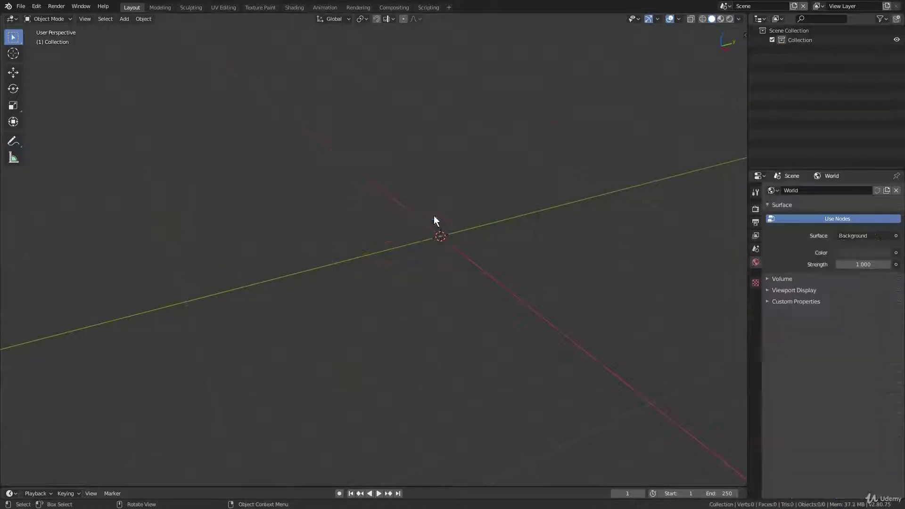
click(729, 9)
click(754, 16)
key(x)
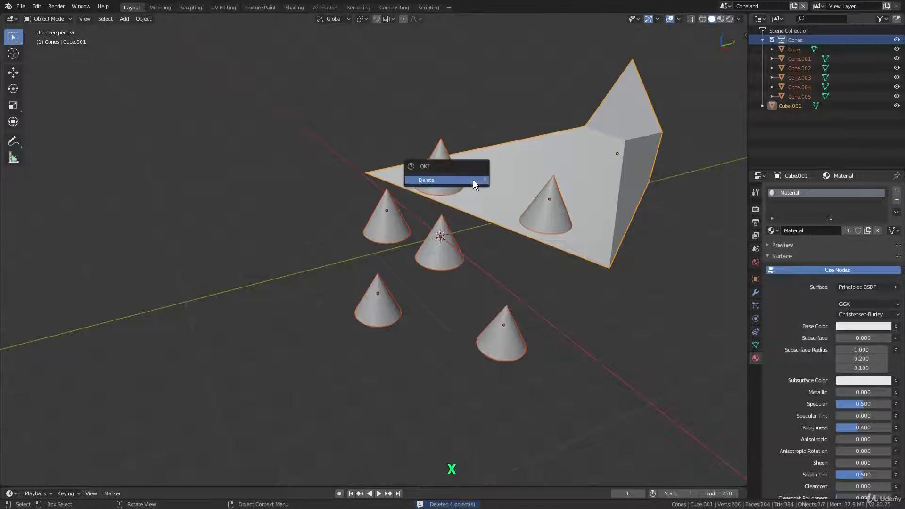
click(473, 179)
Add a Monkey mesh to the empty Coneland scene
key(shift+a)
mouse_move(499, 196)
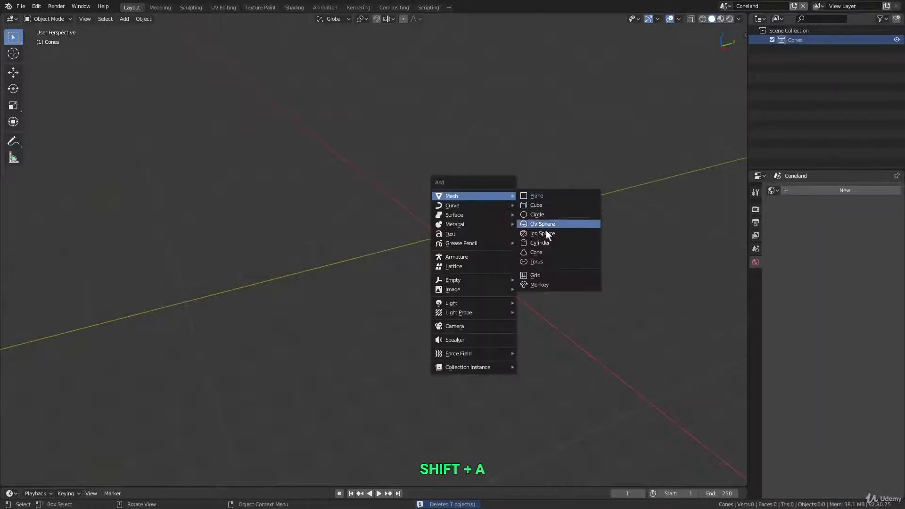
click(537, 285)
scroll(437, 233, up, 4)
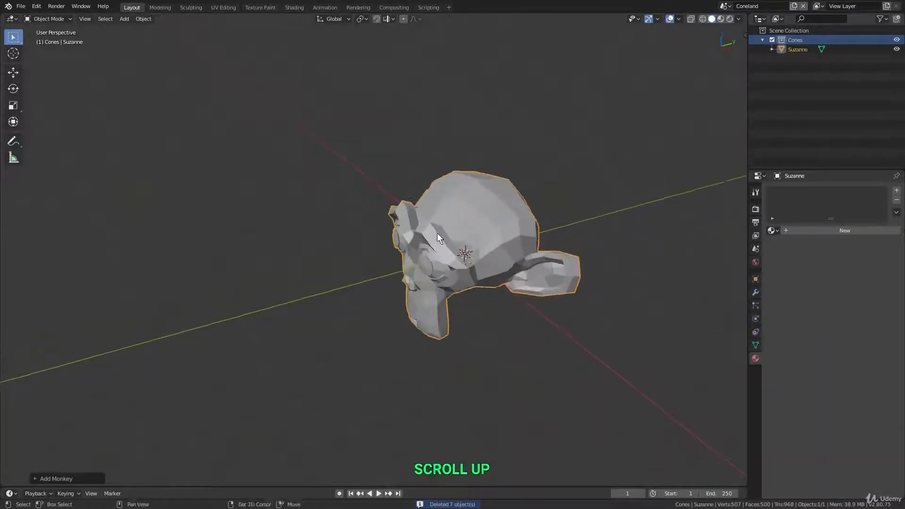
middle_drag(437, 233, 454, 187)
Link the monkey to Scene using Objects to Scene
key(ctrl+l)
mouse_move(454, 187)
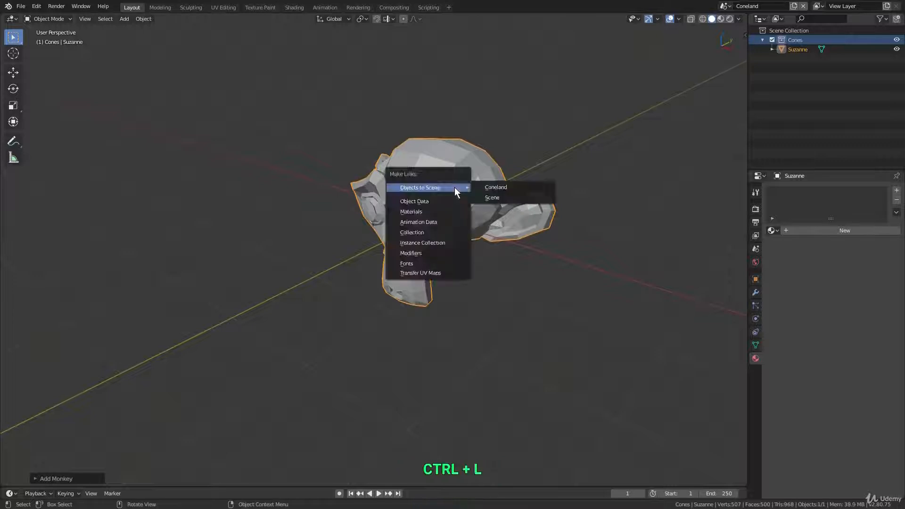
click(510, 196)
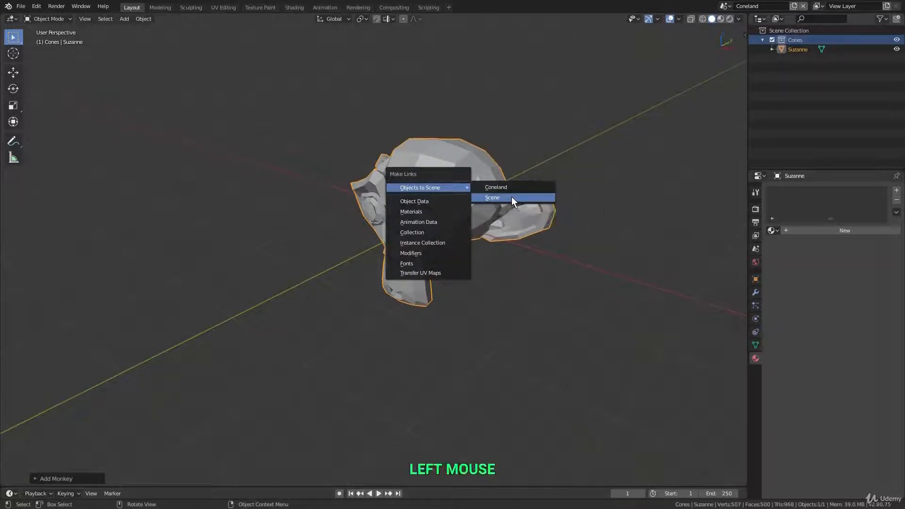
Switch to Scene and select the linked monkey
click(724, 6)
click(733, 31)
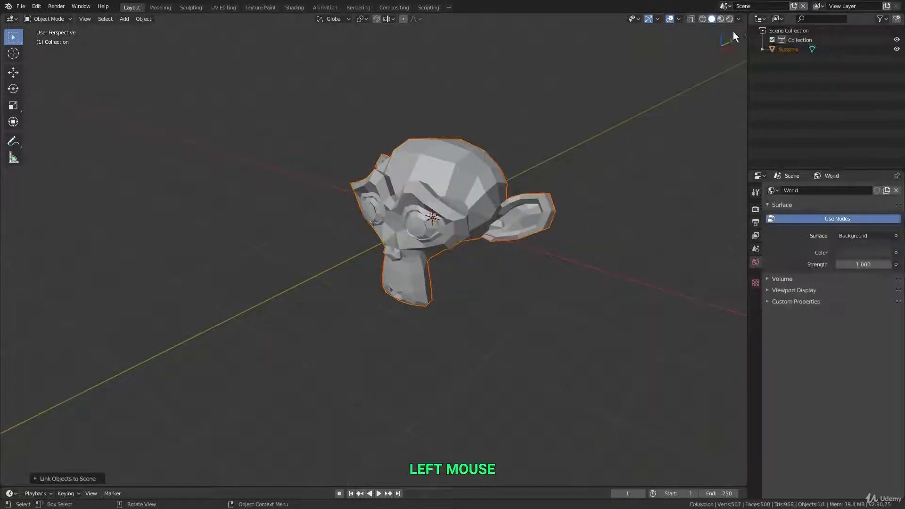
scroll(437, 223, down, 2)
middle_drag(438, 219, 457, 222)
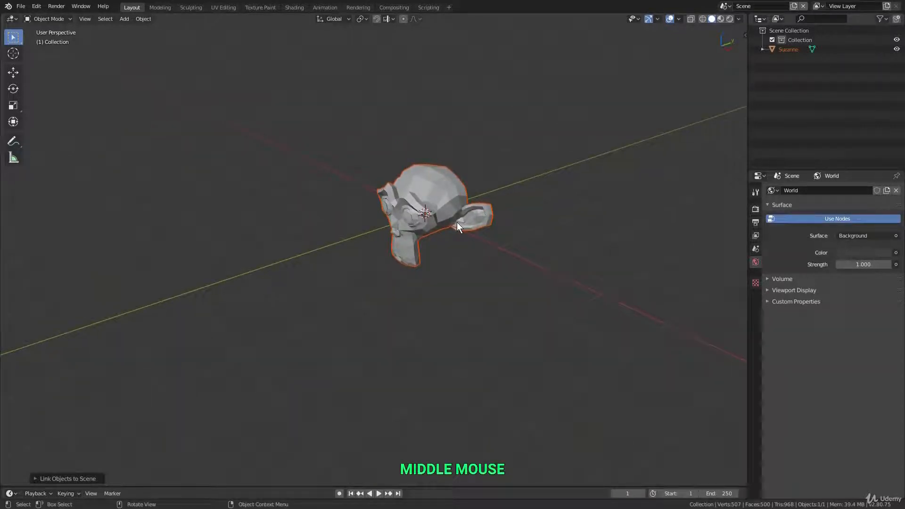
scroll(457, 222, up, 2)
click(453, 191)
shift+middle_drag(451, 191, 459, 196)
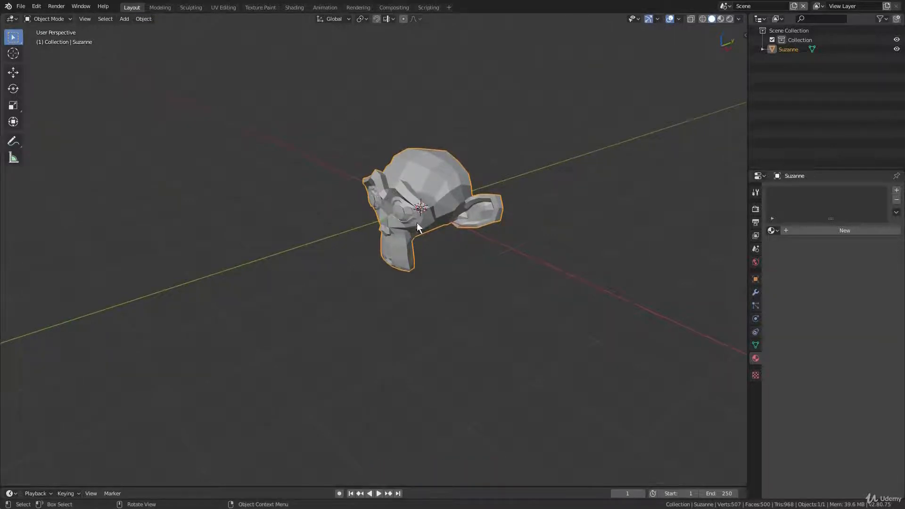
Duplicate the monkey in Scene, place the copy beside it, and delete the original linked monkey
key(shift)
key(shift+d)
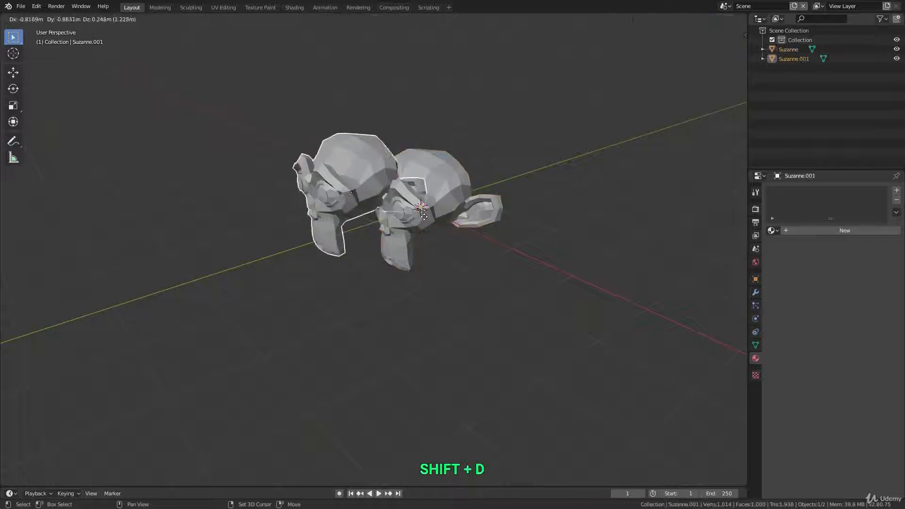
click(368, 210)
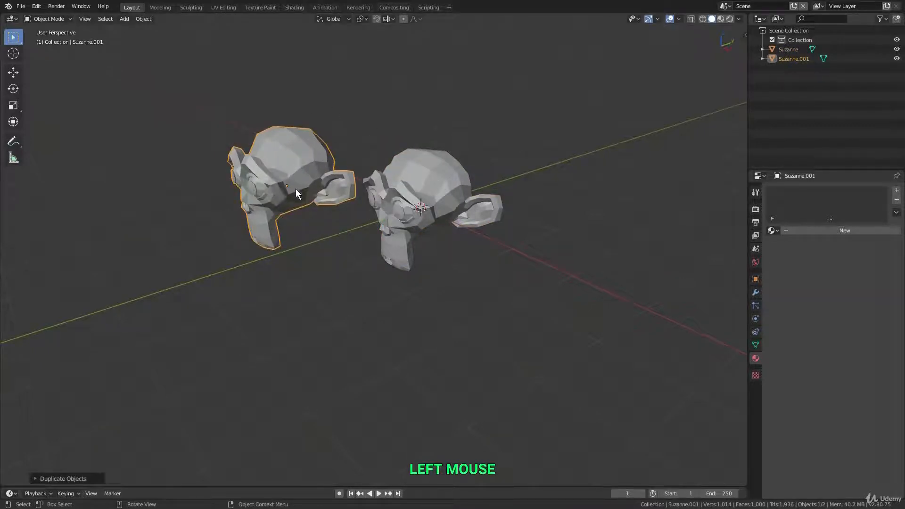
click(440, 196)
key(Delete)
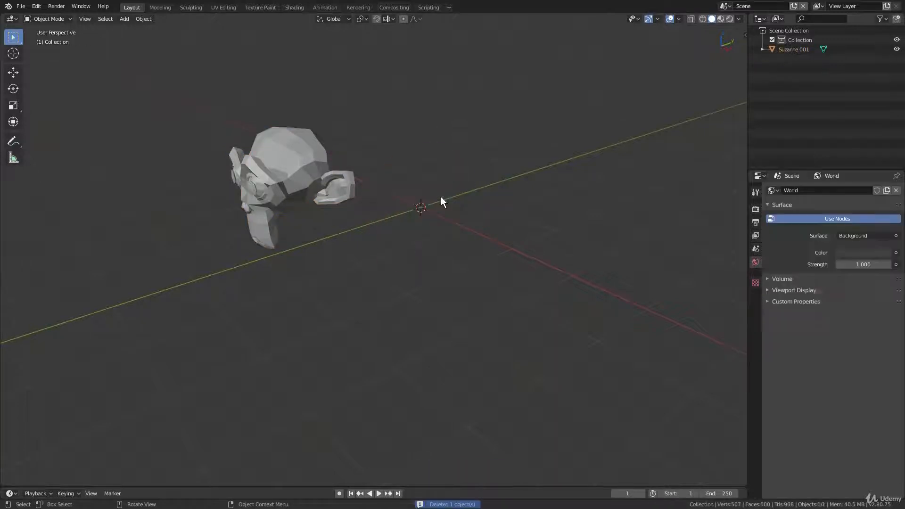
Switch to Coneland to compare its monkey, and return to Scene
click(724, 6)
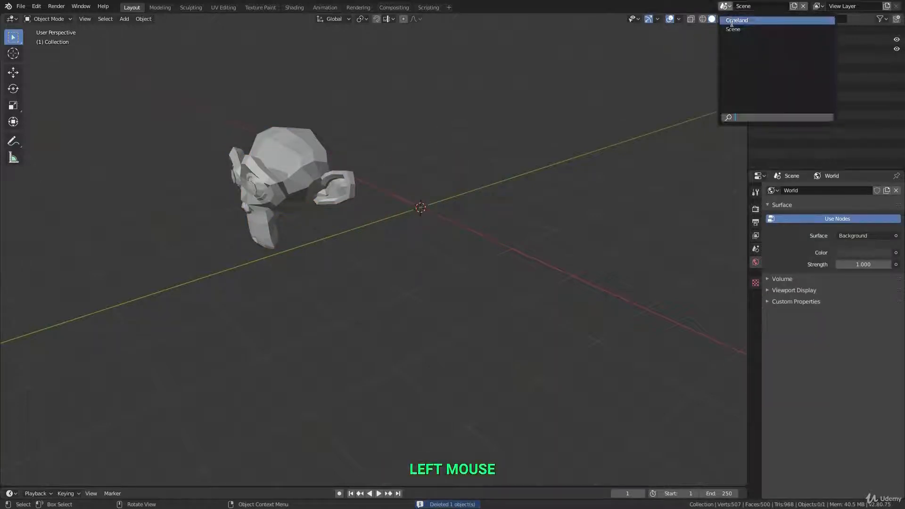
click(737, 20)
click(725, 5)
click(733, 30)
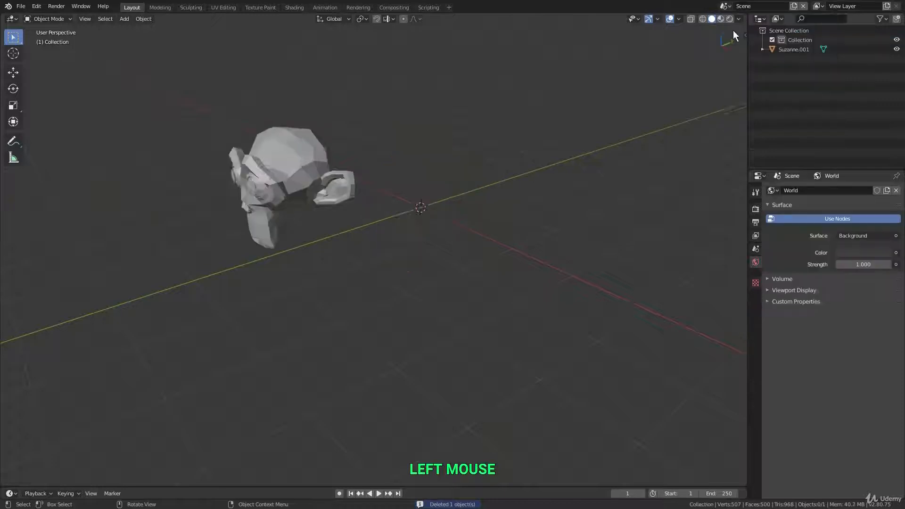
Undo the monkey's duplication and deletion in Scene
shift+middle_drag(436, 211, 430, 236)
scroll(428, 235, up, 2)
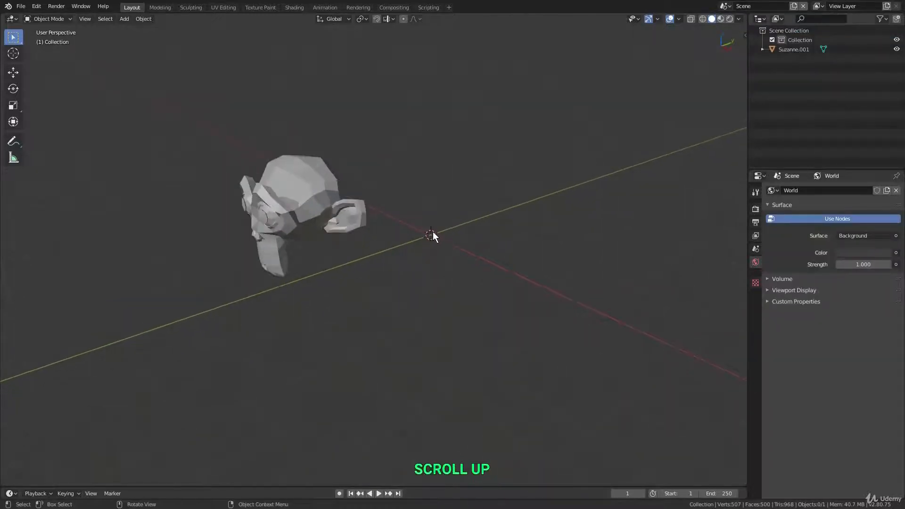
key(ctrl+z)
key(ctrl+z)
key(ctrl+z)
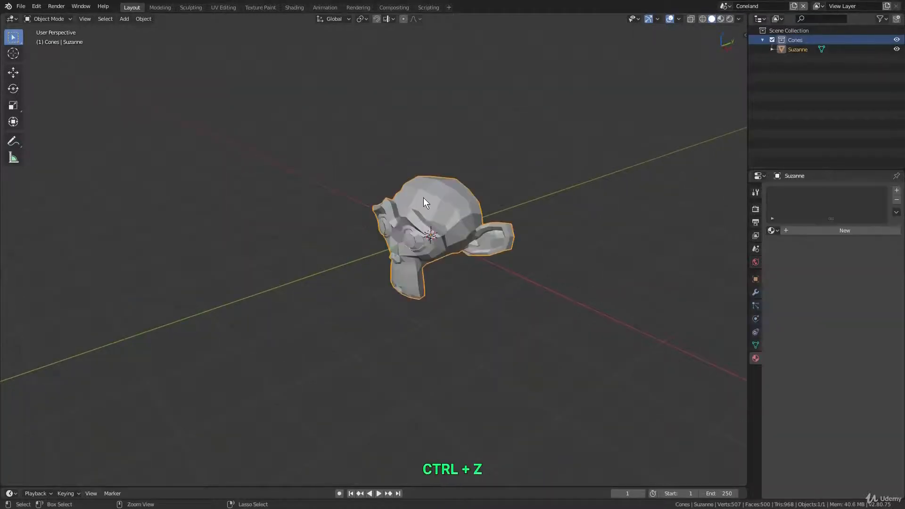
key(ctrl+z)
key(ctrl+z)
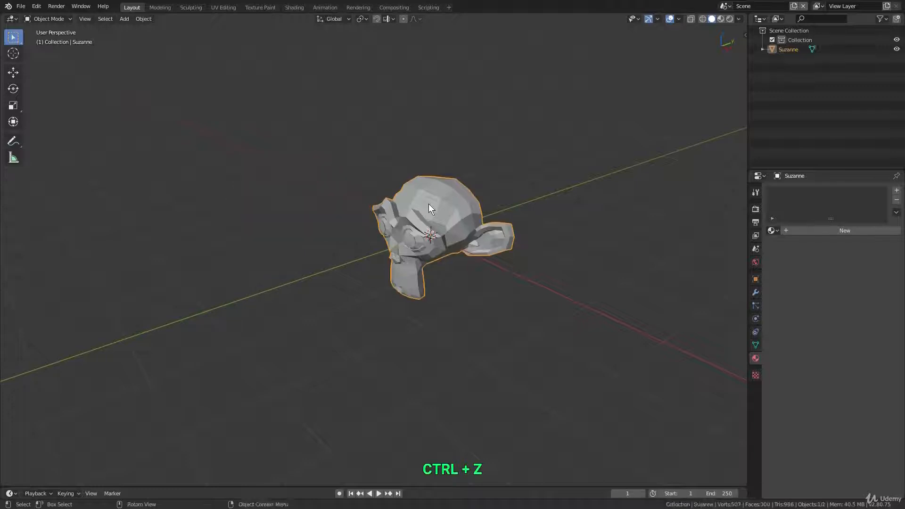
Delete the linked monkey from Scene only
scroll(428, 204, down, 2)
scroll(442, 222, up, 4)
key(shift)
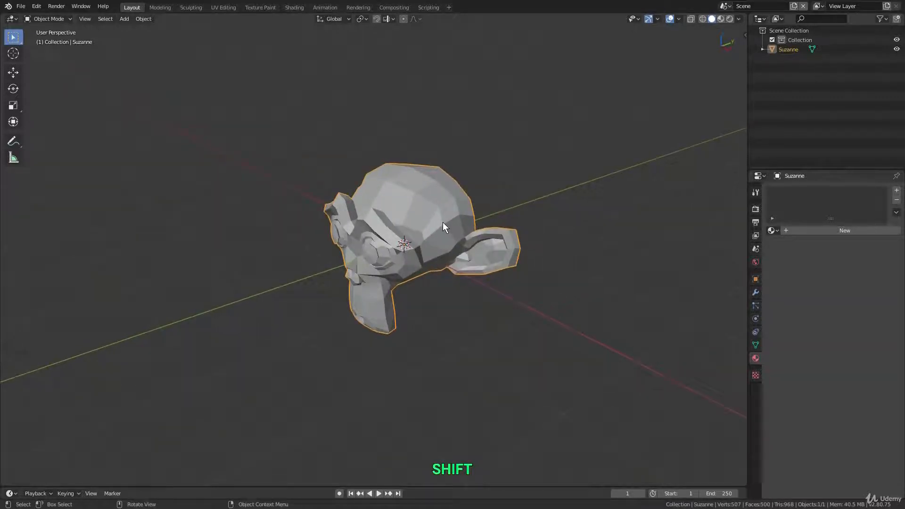
mouse_move(443, 222)
shift+middle_down()
mouse_move(440, 249)
mouse_move(449, 212)
shift+middle_up()
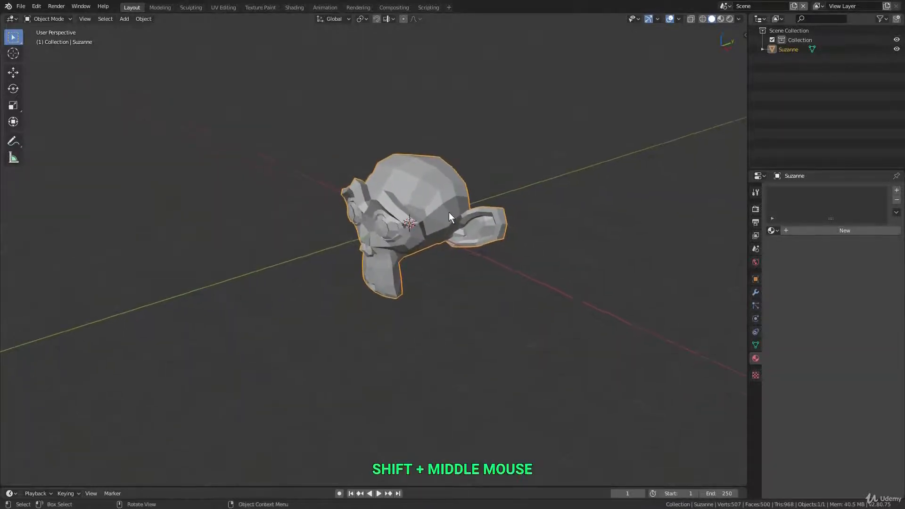
click(449, 212)
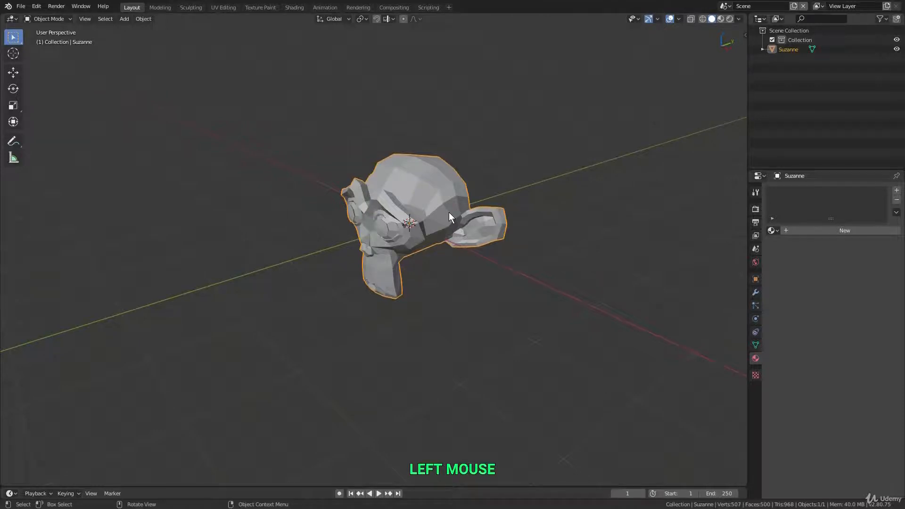
key(x)
click(449, 212)
Switch to Coneland, add a Cone mesh, and move it to one side of the monkey
click(725, 6)
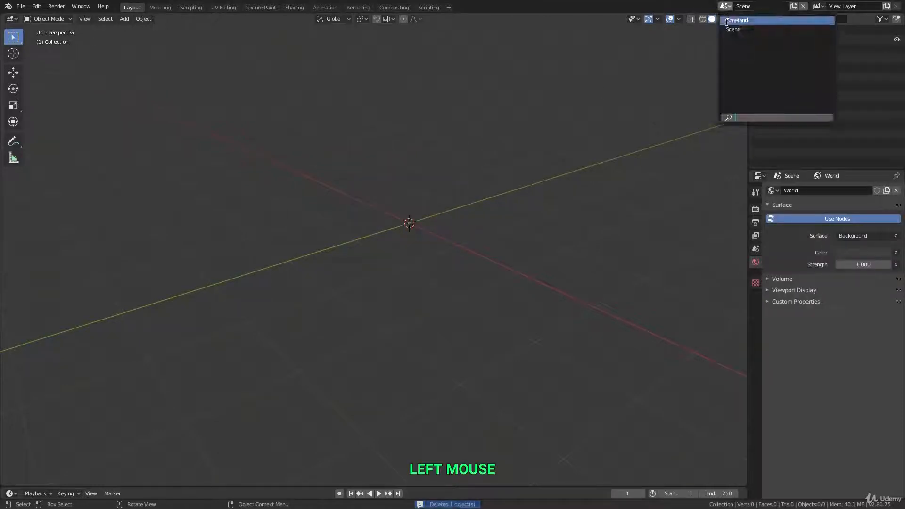
click(735, 20)
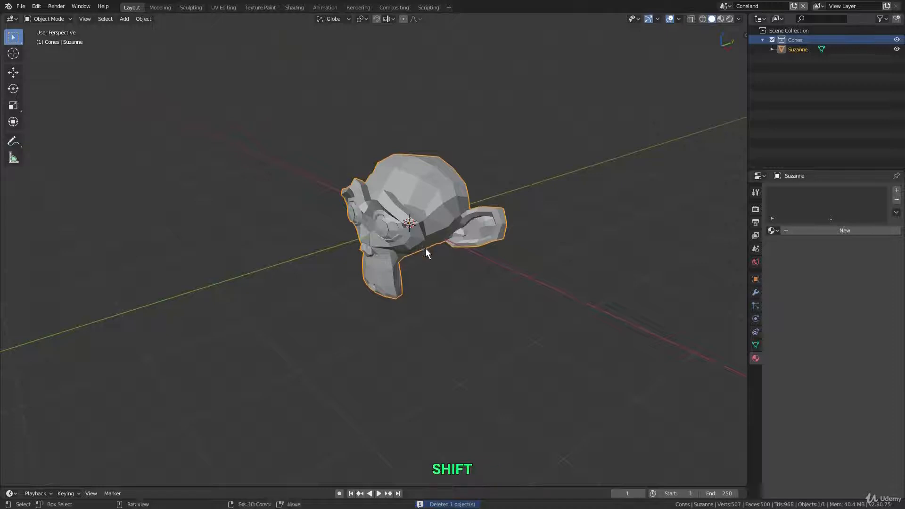
ctrl+middle_drag(437, 254, 487, 274)
scroll(451, 259, down, 4)
key(shift+a)
mouse_move(488, 275)
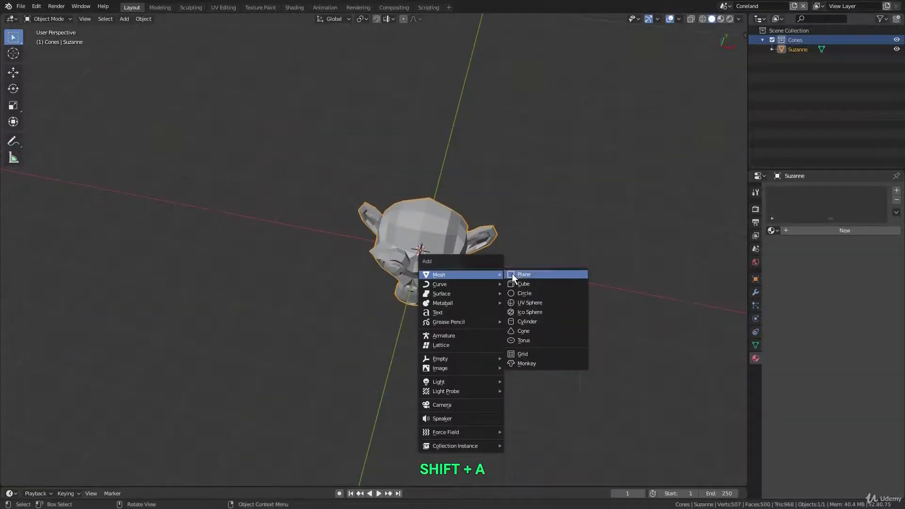
click(531, 331)
key(g)
middle_click(362, 251)
click(362, 250)
Add a Torus mesh and move it to the side of the monkey opposite the cone
key(shift+a)
mouse_move(362, 250)
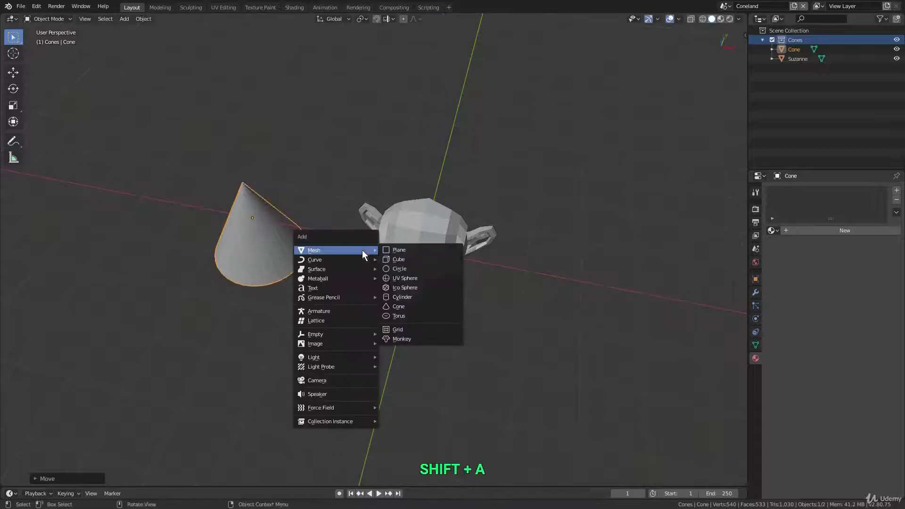
click(413, 313)
key(g)
click(471, 278)
middle_drag(471, 279, 415, 253)
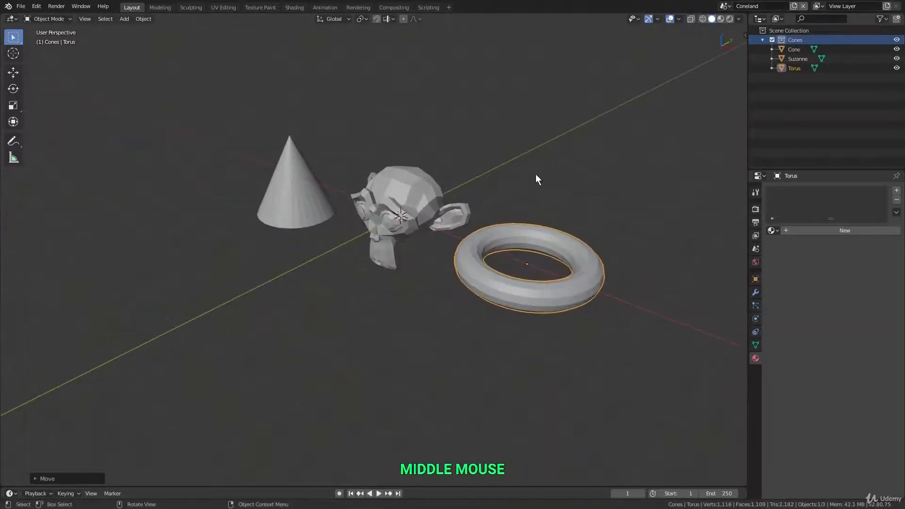
Create a Linked Copy of the Coneland scene and move its torus behind the monkey, near the Y axis
click(794, 6)
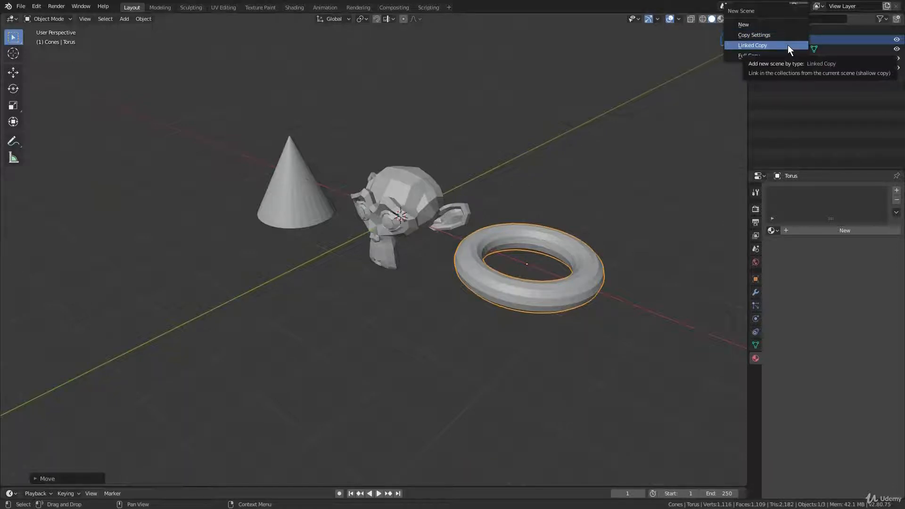
click(747, 45)
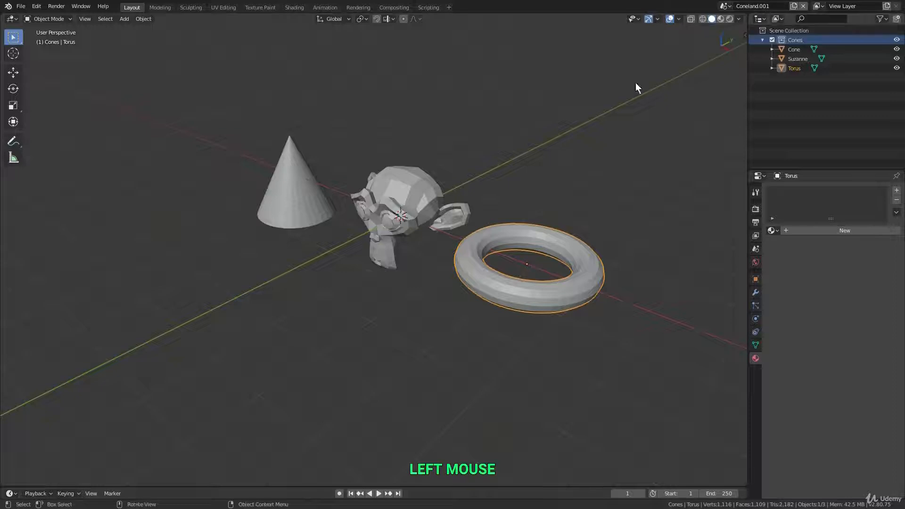
scroll(552, 202, down, 2)
shift+middle_drag(552, 203, 544, 207)
scroll(547, 231, up, 2)
key(g)
click(636, 128)
shift+middle_drag(636, 129, 596, 120)
Switch back to Coneland to compare the torus position, and create a Full Copy scene from it
click(724, 5)
click(738, 22)
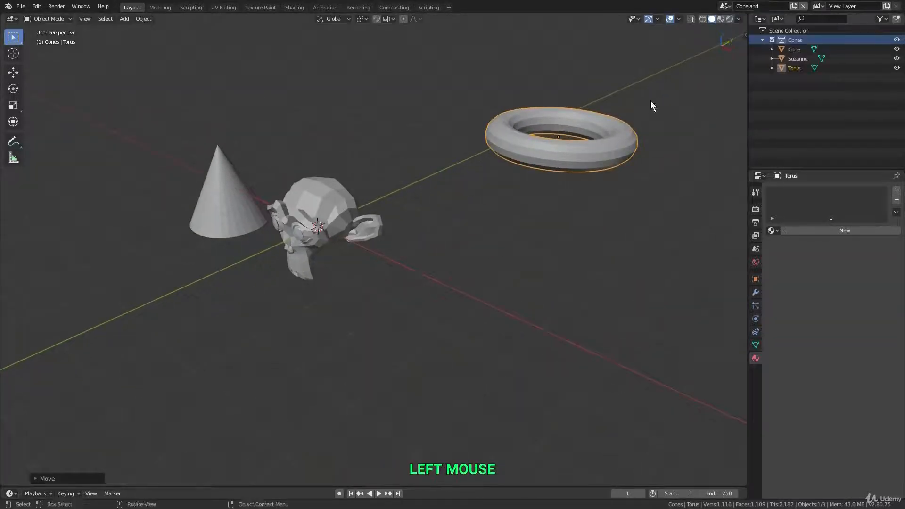
click(725, 7)
click(794, 5)
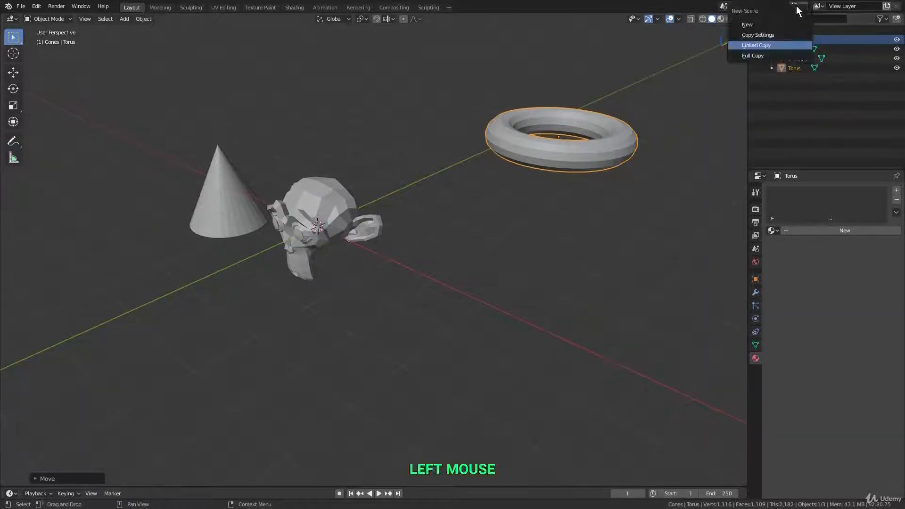
click(771, 55)
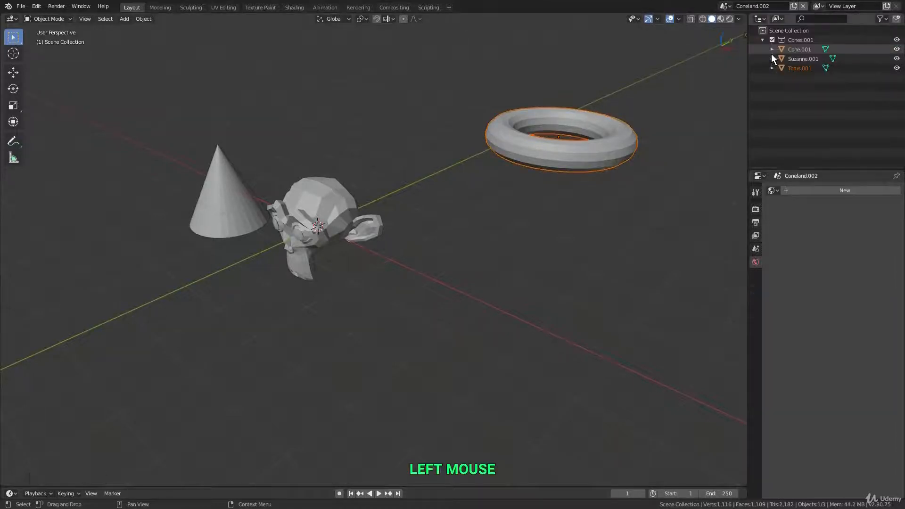
Move the torus in the full-copy scene forward, close to the X axis
scroll(583, 123, down, 3)
click(583, 124)
key(g)
click(605, 272)
In Edit Mode, stretch the torus vertices on the monkey's side outward into a long loop, and return to Object Mode
key(Tab)
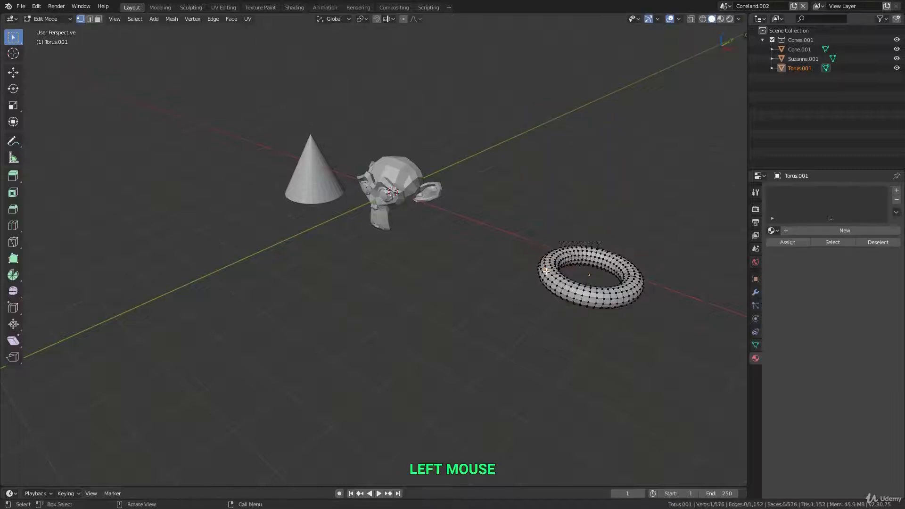
drag(524, 231, 571, 308)
key(g)
click(440, 326)
key(Tab)
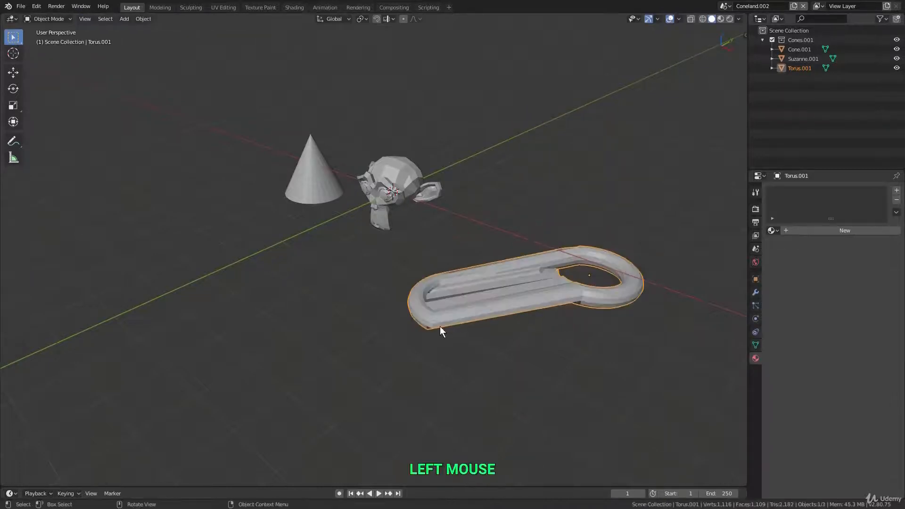
Switch to Coneland.001 and then Coneland.002 to compare the torus in the linked and full copies
click(724, 5)
click(742, 30)
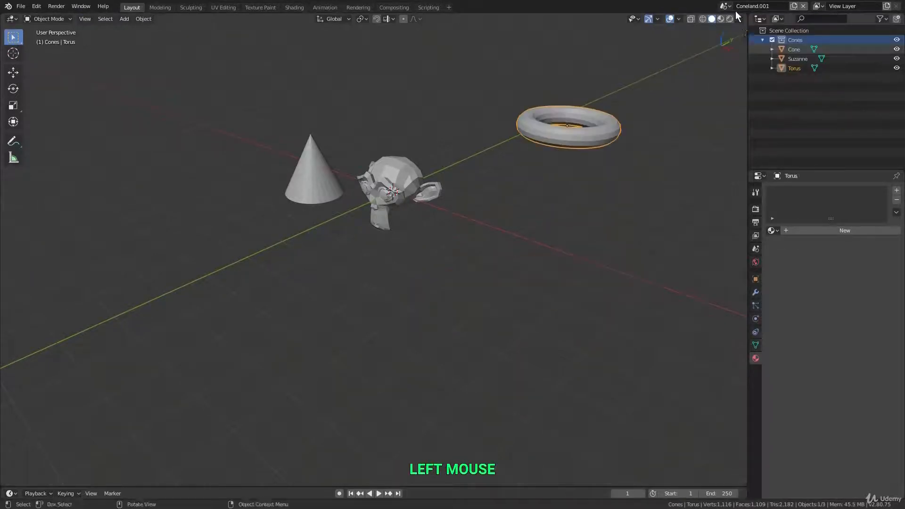
click(724, 5)
click(742, 39)
shift+middle_drag(587, 240, 560, 267)
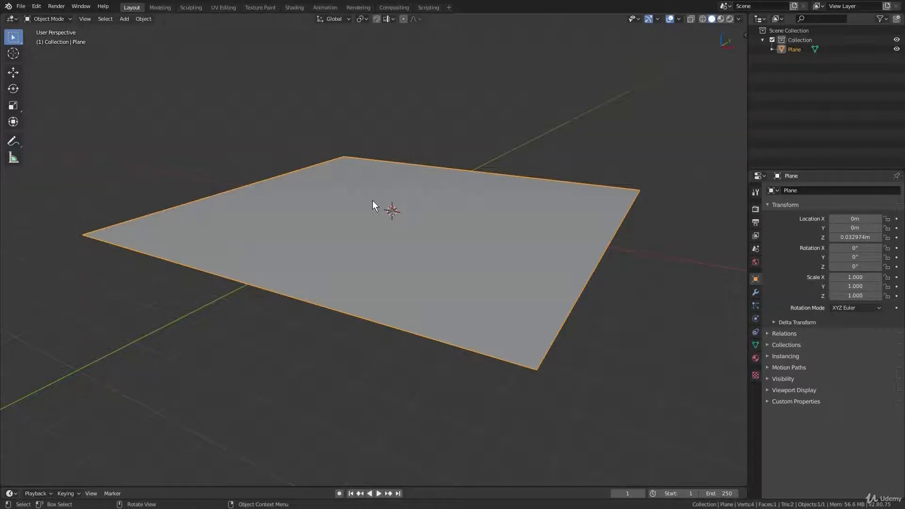
Display the ground plane in Look Dev shading
key(z)
click(370, 259)
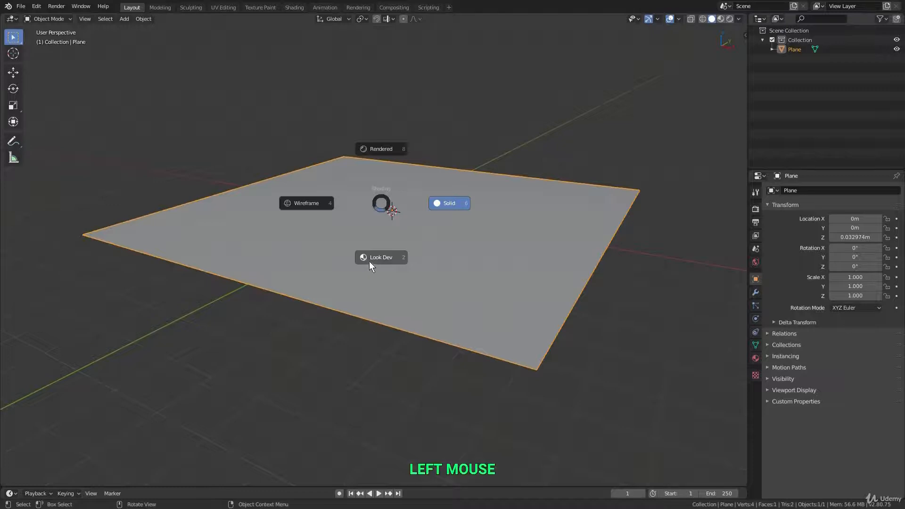
mouse_move(415, 213)
shift+middle_down()
mouse_move(435, 205)
mouse_move(425, 219)
shift+middle_up()
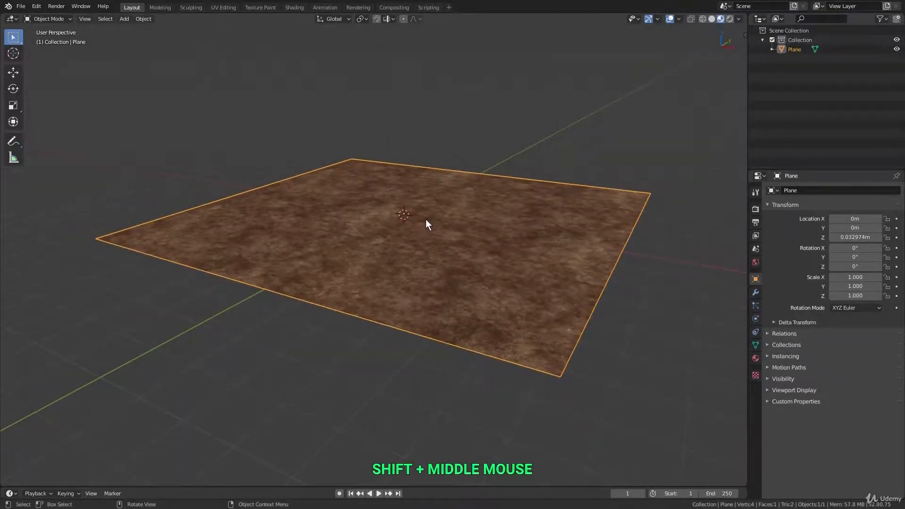
Append the Grass_1 object from grass.blend into the ground plane scene
click(23, 7)
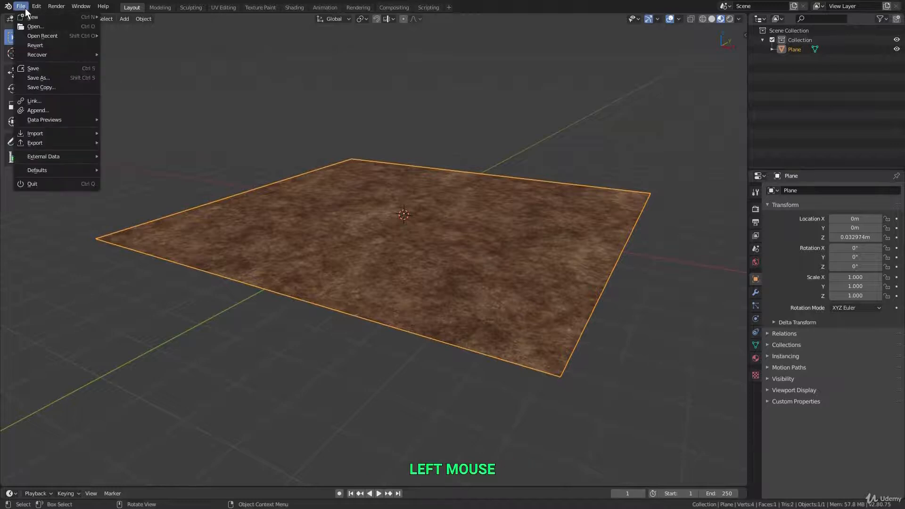
click(57, 110)
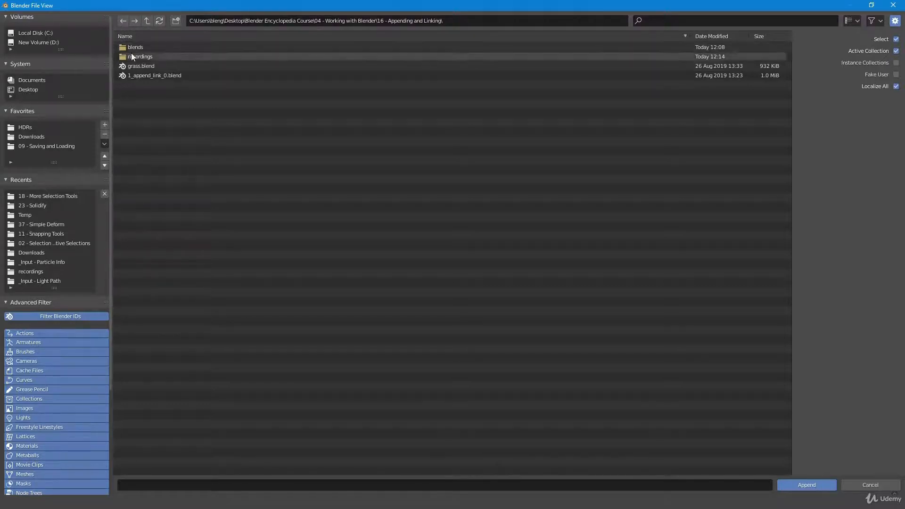
click(180, 67)
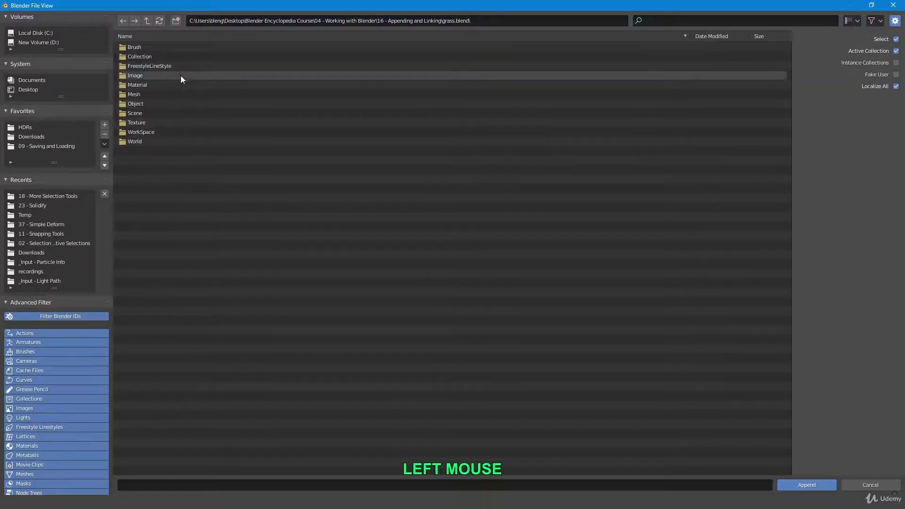
click(183, 56)
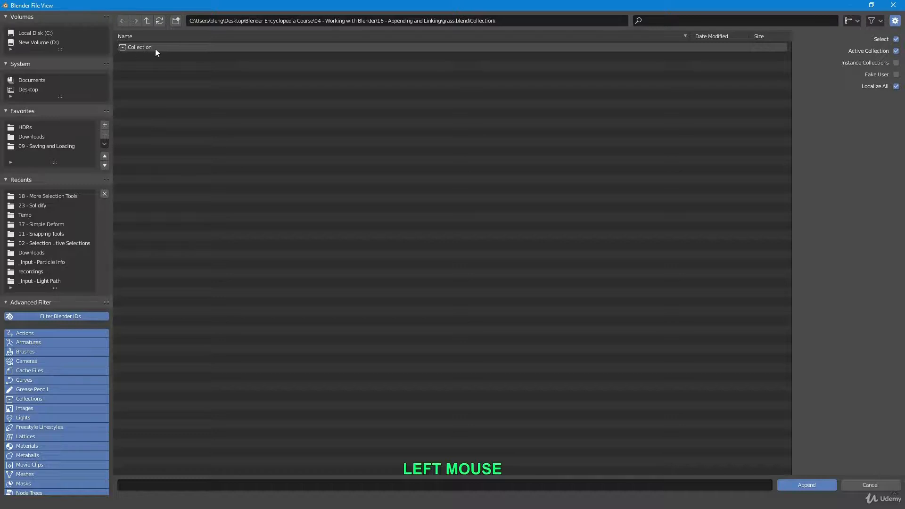
click(148, 22)
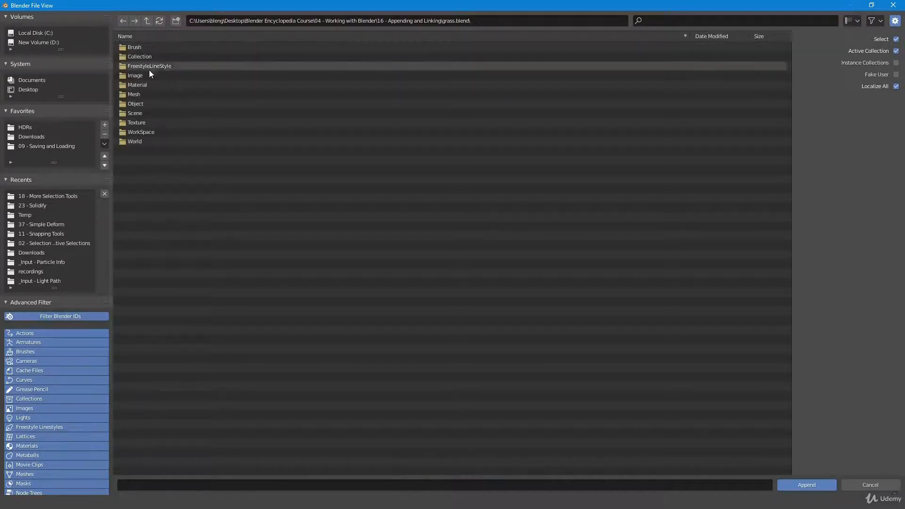
click(171, 100)
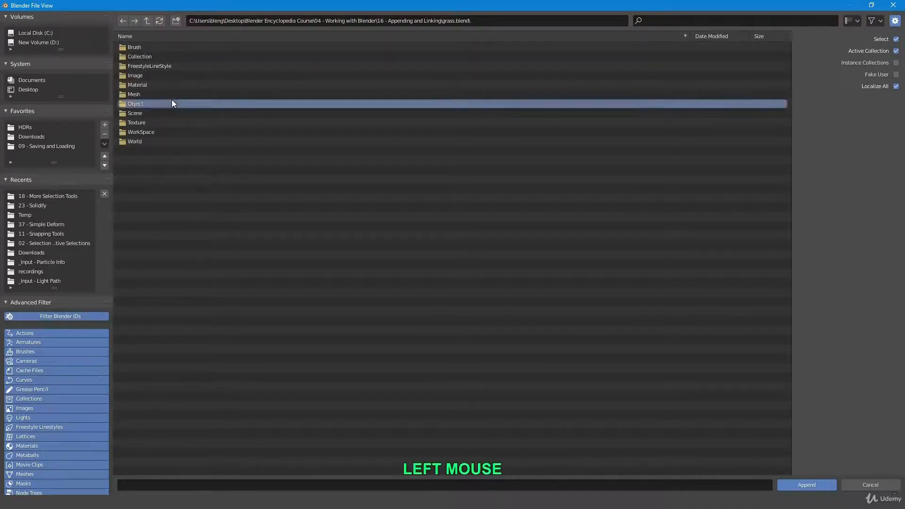
click(165, 50)
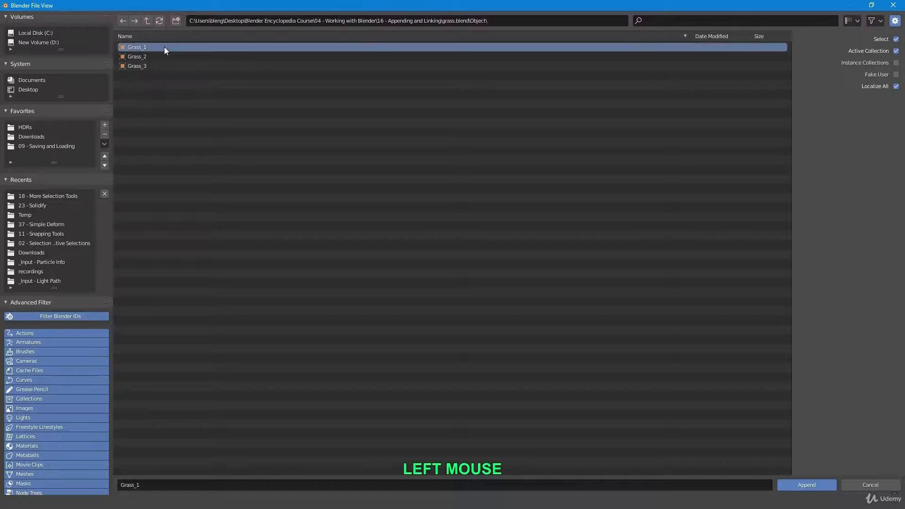
key(Return)
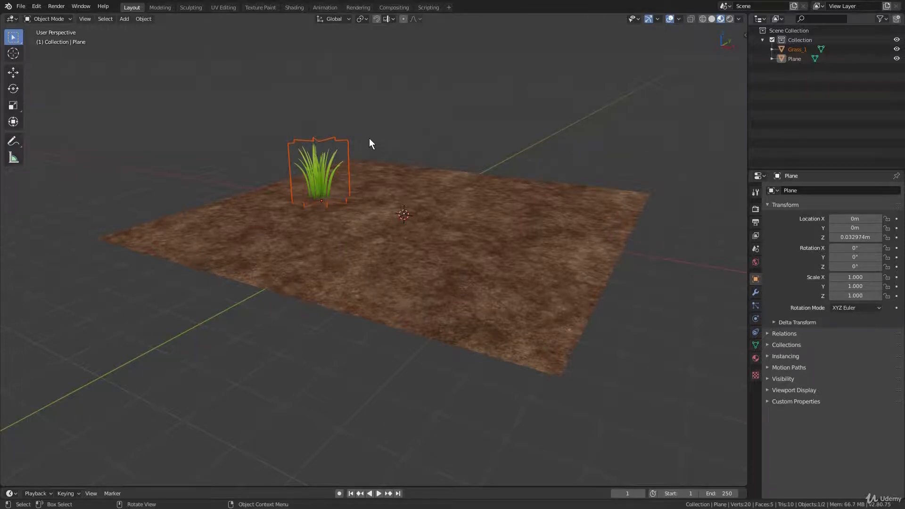
Try moving and rotating the appended Grass_1 object
key(g)
key(r)
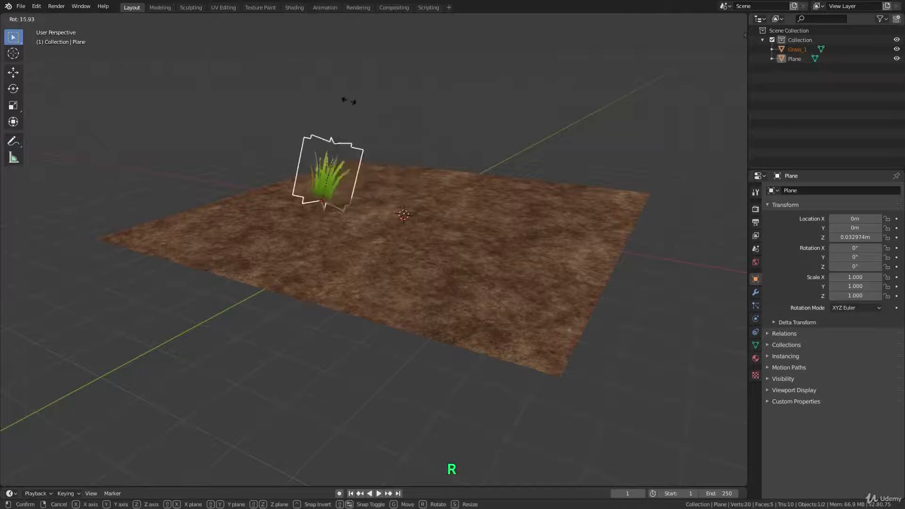
right_click(366, 119)
In Edit Mode, try moving the upper vertices of the appended grass along Z, and return to Object Mode
key(Tab)
click(232, 105)
key(b)
drag(232, 107, 356, 152)
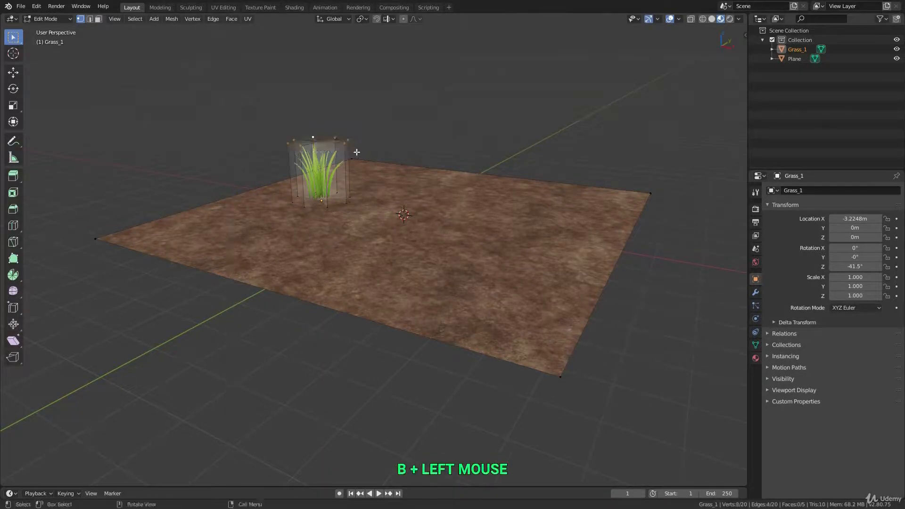
key(g)
key(z)
right_click(357, 115)
key(Tab)
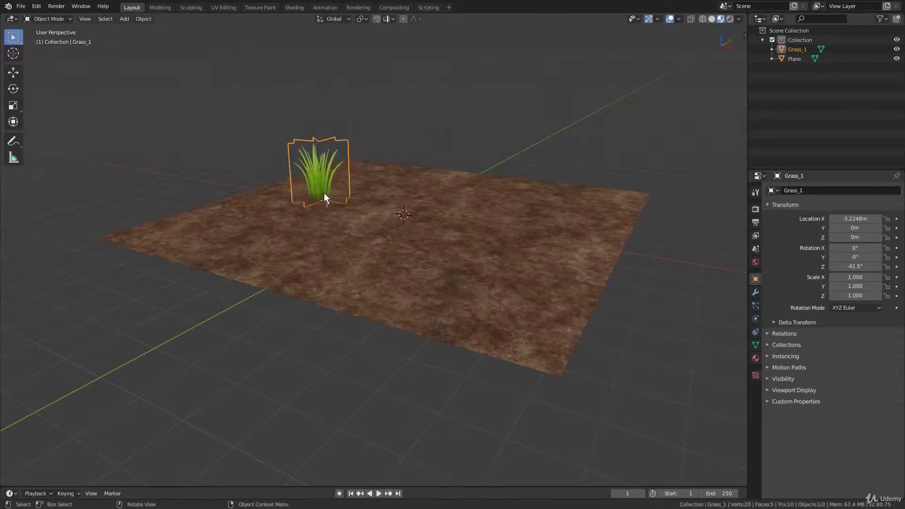
Duplicate the grass about 1.3 m along the X axis and rotate the copy around Z
scroll(324, 192, up, 2)
middle_drag(323, 192, 336, 208)
key(shift+d)
key(x)
click(409, 203)
key(r)
key(z)
click(426, 190)
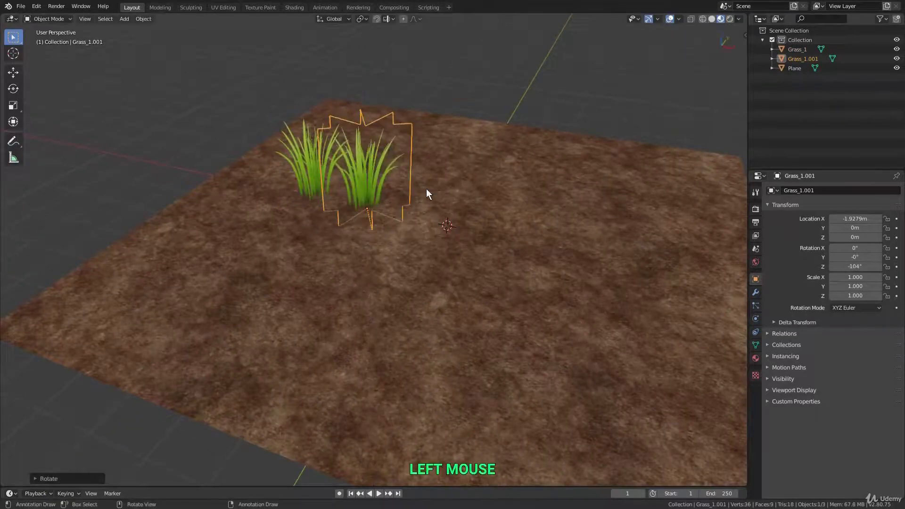
Duplicate the grass twice more, rotating the first new copy around Z and shifting the second along X
middle_drag(426, 189, 404, 195)
key(shift+d)
click(331, 194)
key(r)
key(z)
click(424, 228)
key(shift+d)
key(x)
click(373, 170)
Delete the appended grass object and all its copies from the ground plane
key(x)
click(386, 140)
click(358, 157)
key(x)
click(358, 157)
click(369, 133)
key(x)
click(369, 132)
click(368, 124)
key(x)
click(368, 126)
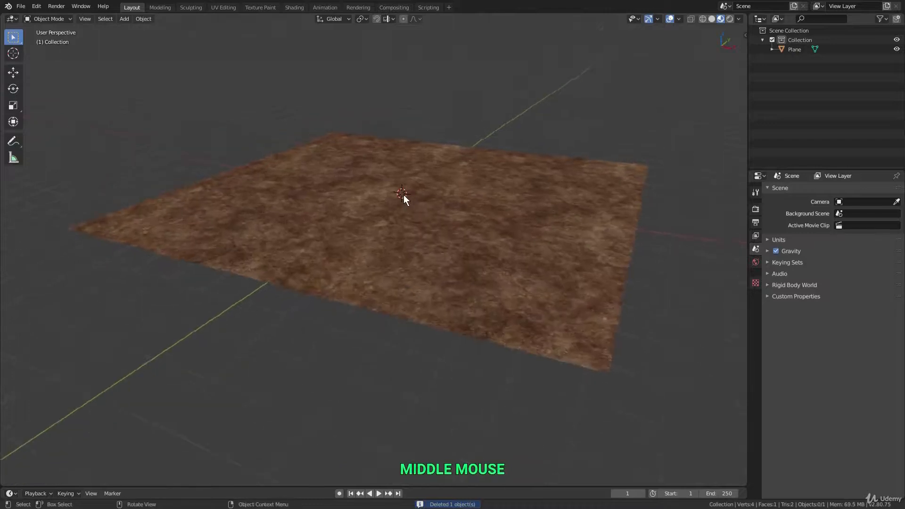
Link the Grass_1 object from grass.blend into the scene
click(21, 7)
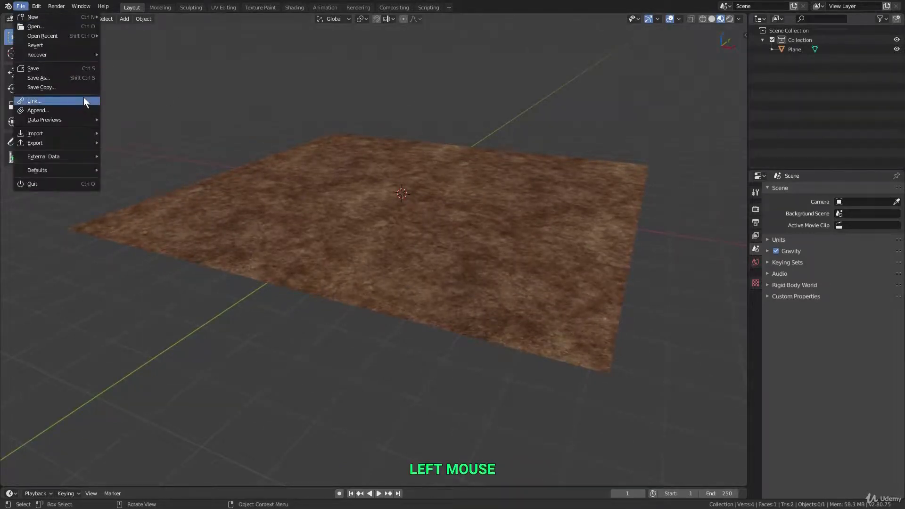
click(83, 100)
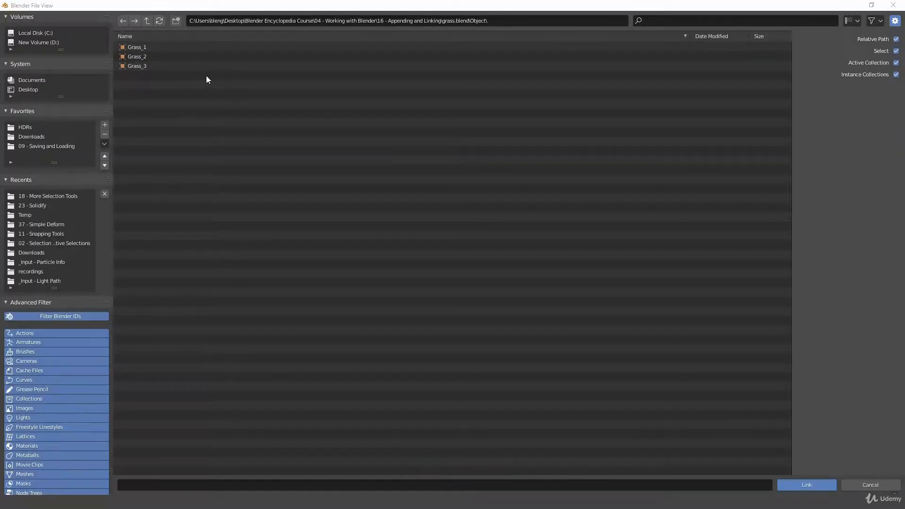
click(158, 48)
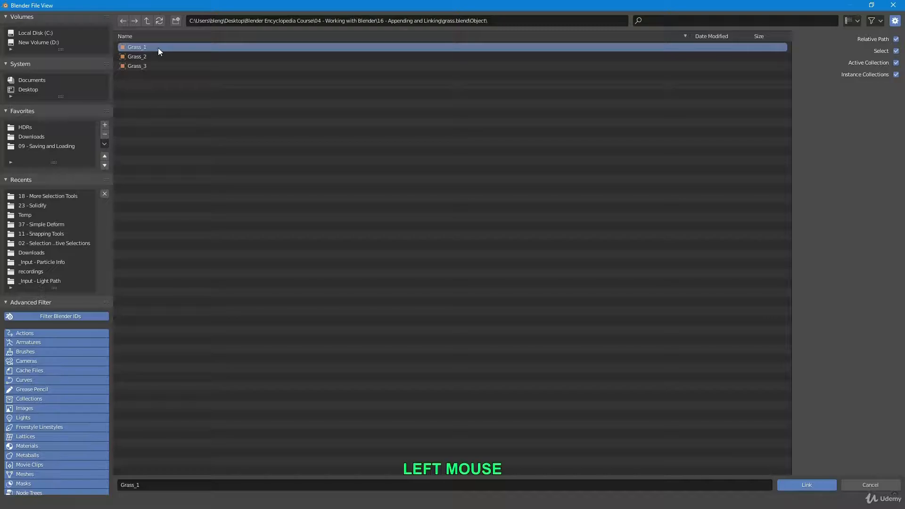
key(Return)
Try to move, rotate and enter Edit Mode on the linked Grass_1 object
scroll(296, 135, up, 3)
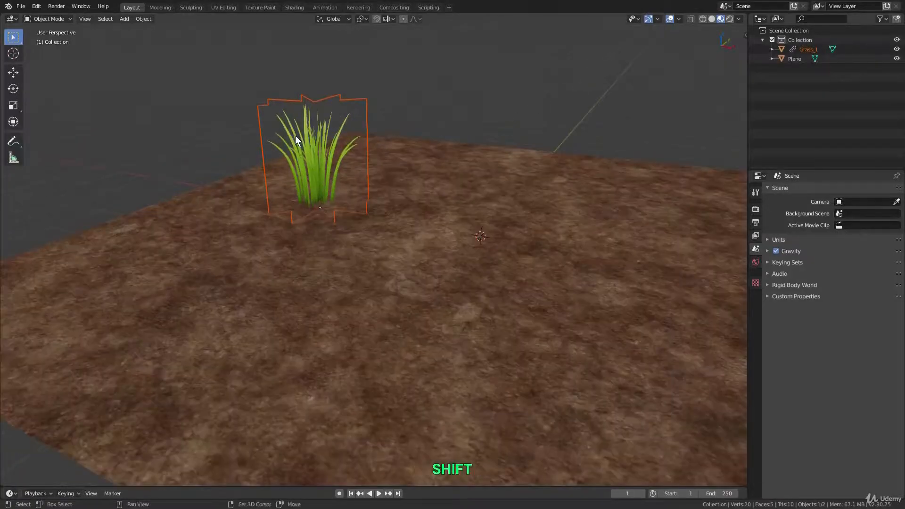
shift+middle_drag(295, 134, 296, 148)
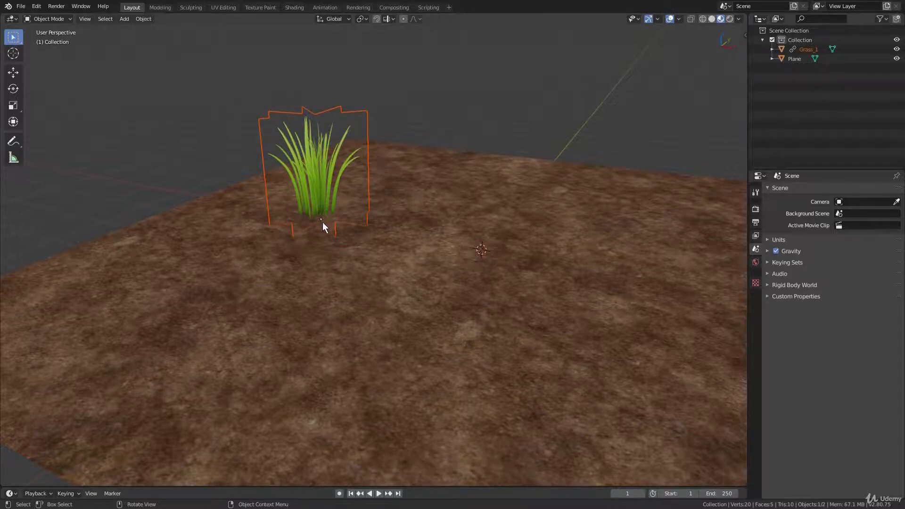
key(g)
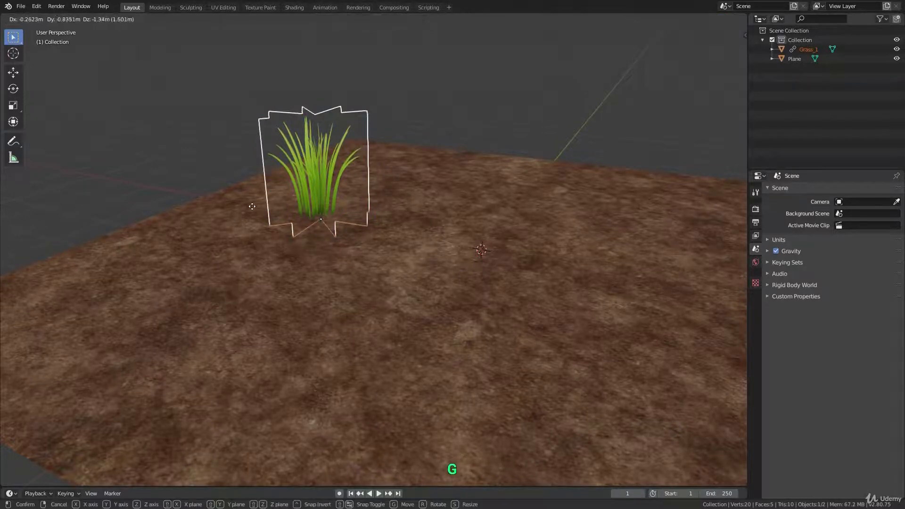
right_click(270, 156)
key(r)
right_click(327, 134)
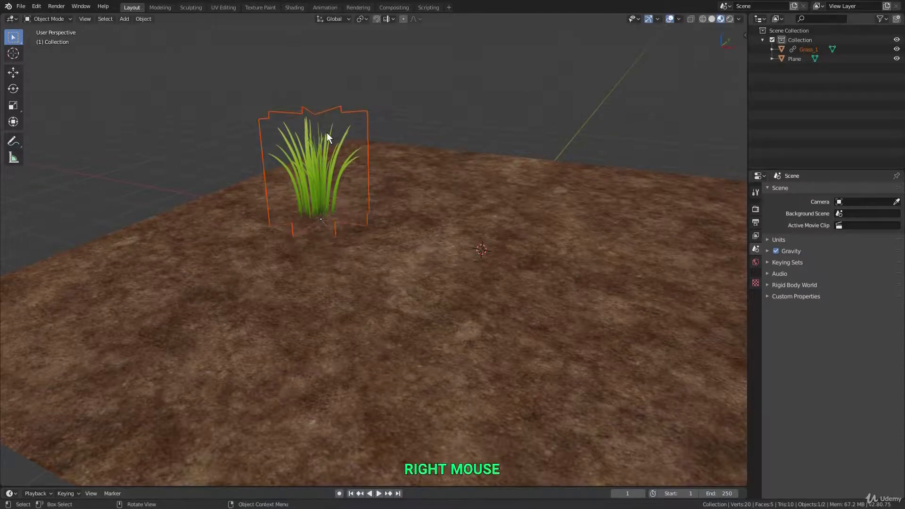
key(Tab)
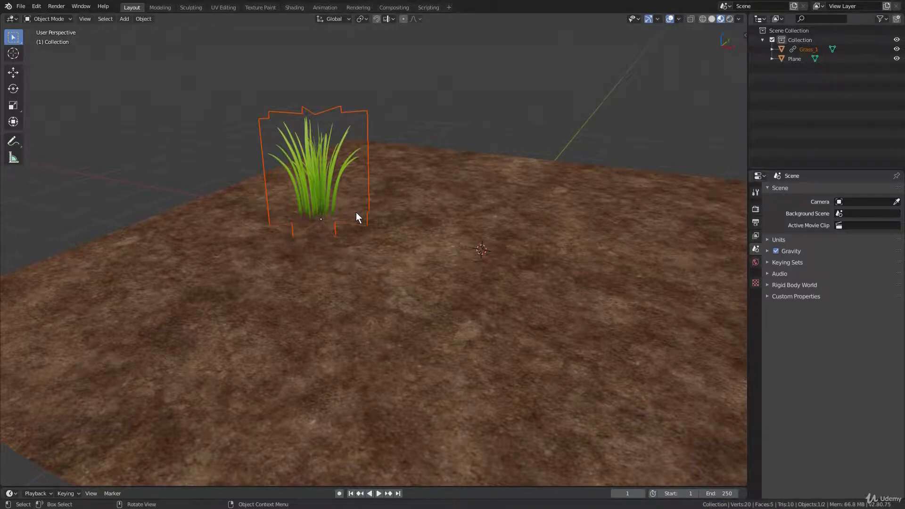
Save the scene with the linked grass as a new file named 1_append_link_1.blend
key(ctrl+shift+s)
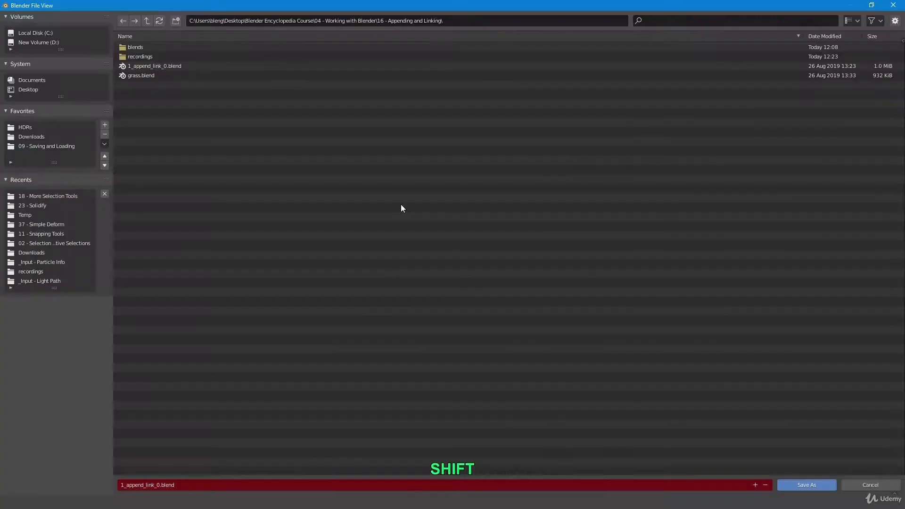
key(KP_Add)
key(Return)
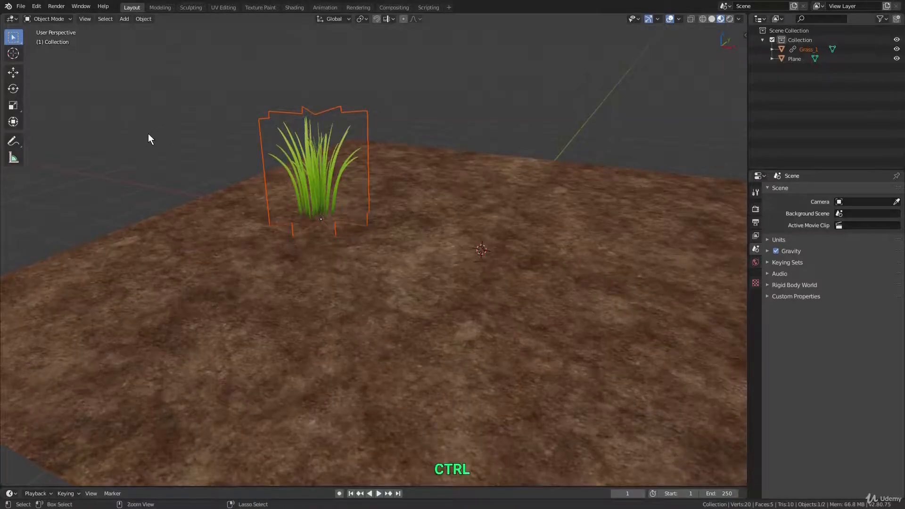
Open grass.blend, the source file of the linked grass
key(ctrl+o)
click(265, 164)
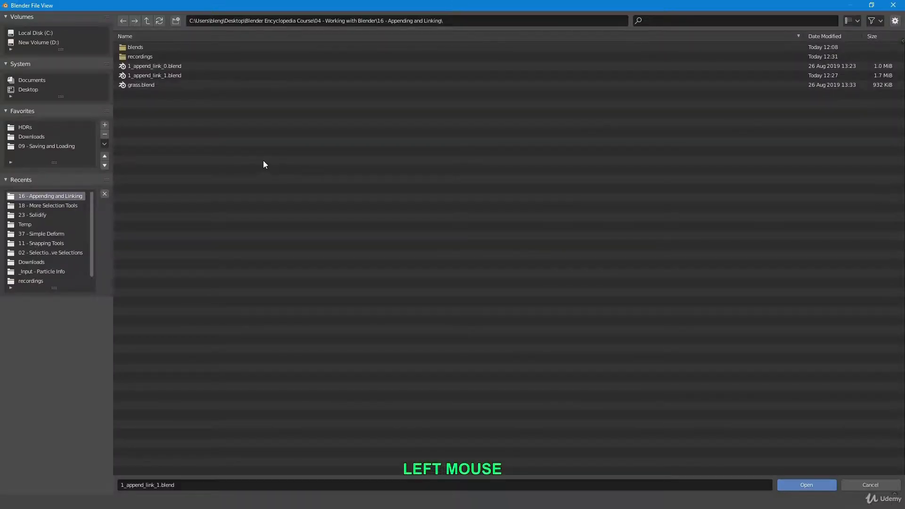
double_click(160, 85)
In Edit Mode, raise the upper vertices of Grass_1 about 1.4 m along Z, and return to Object Mode
click(219, 158)
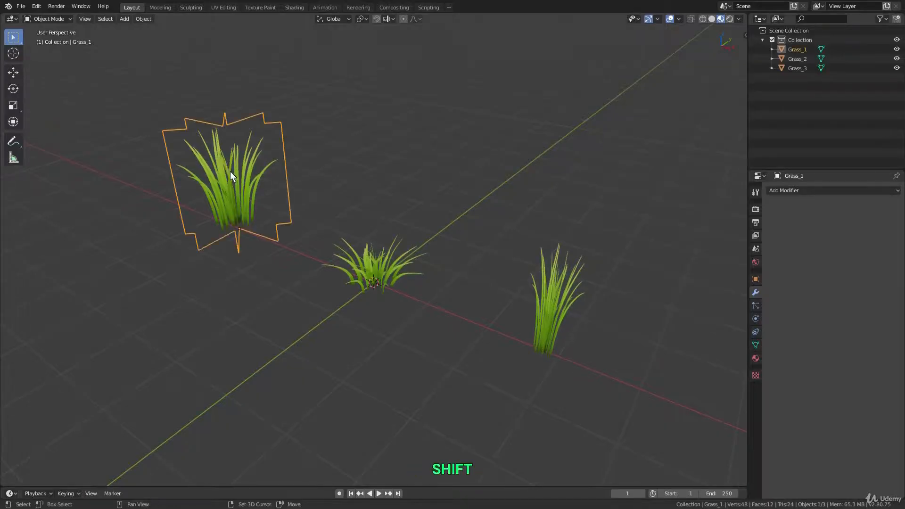
scroll(347, 219, up, 2)
shift+middle_drag(229, 171, 363, 198)
scroll(355, 196, up, 3)
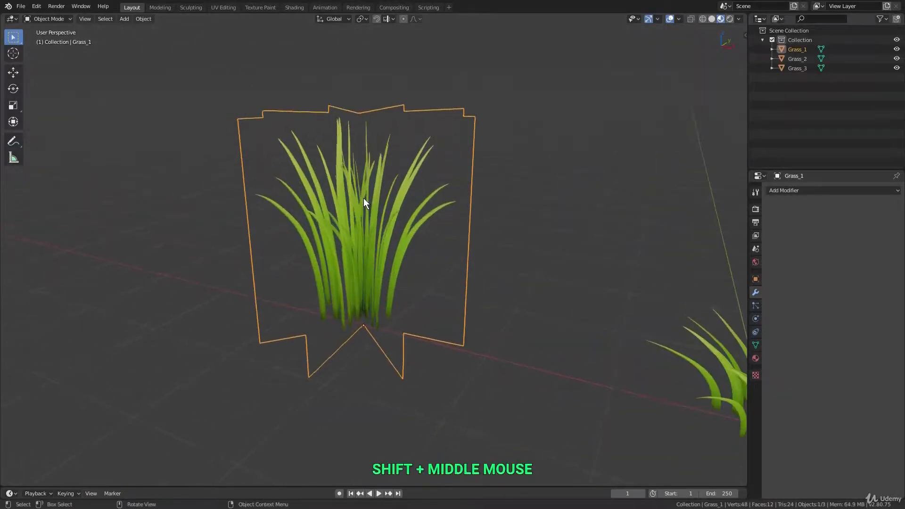
scroll(363, 197, down, 1)
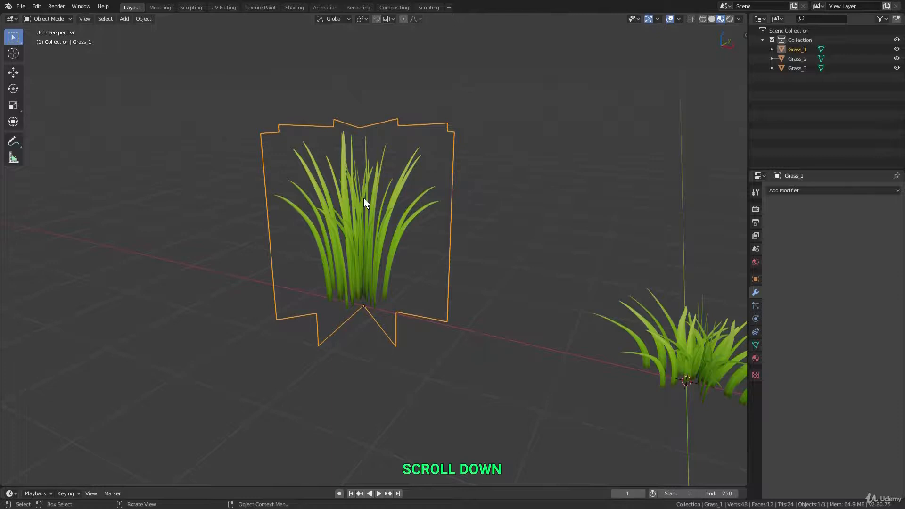
key(Tab)
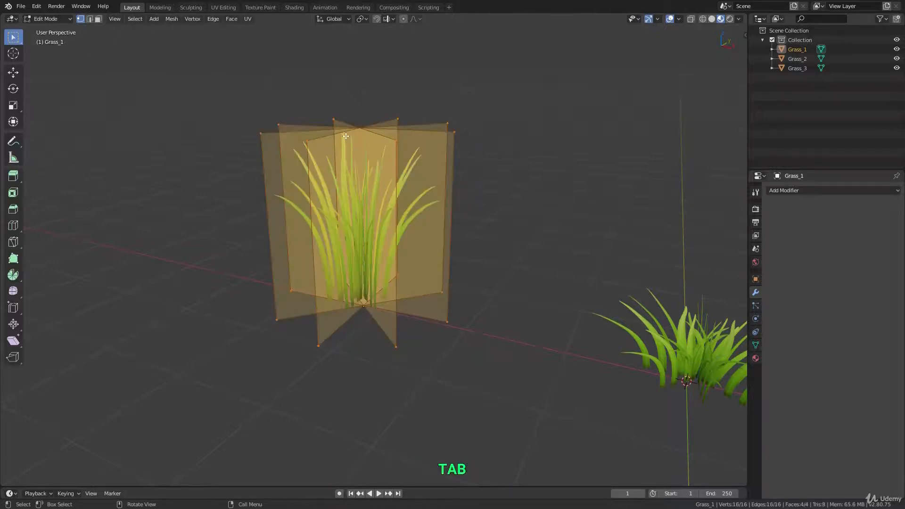
key(z)
click(326, 115)
drag(237, 98, 484, 182)
scroll(431, 239, down, 1)
key(g)
key(z)
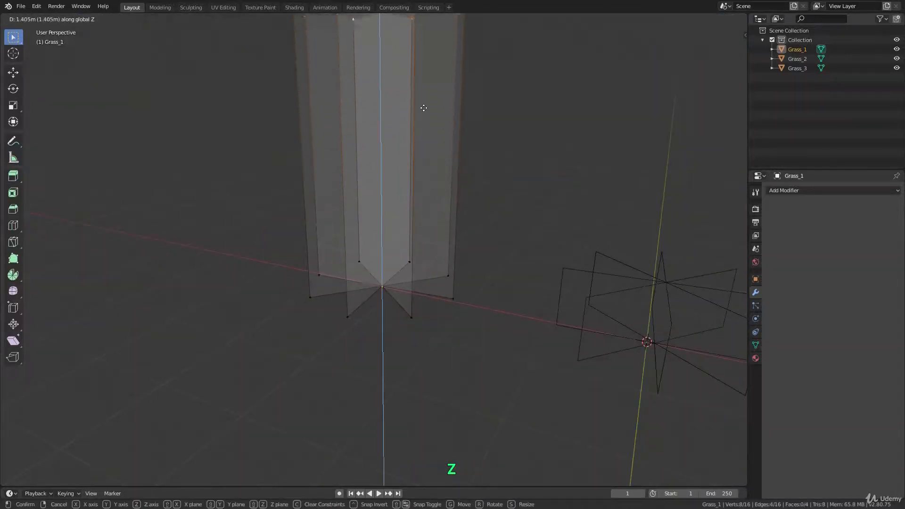
click(424, 103)
key(shift+z)
key(Tab)
Save the changes to grass.blend and reopen 1_append_link_1.blend to check the linked grass
shift+middle_drag(426, 150, 386, 205)
key(ctrl)
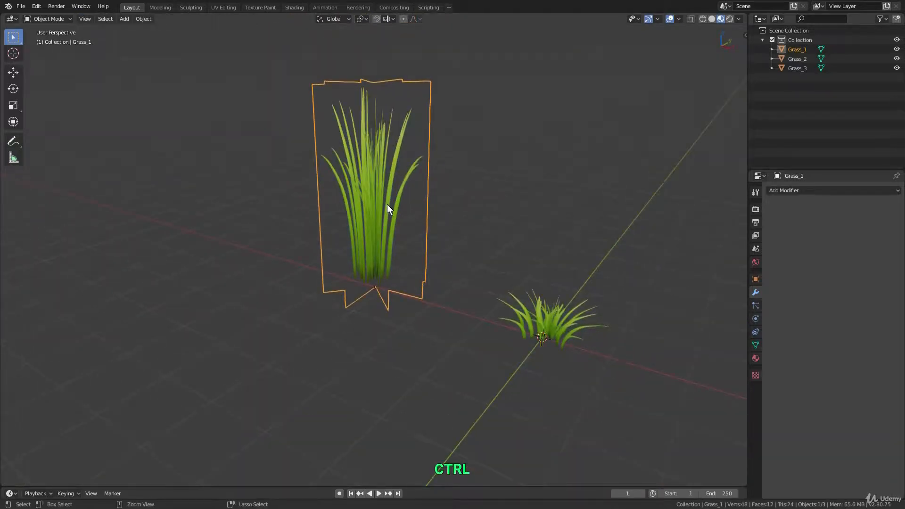
key(ctrl+s)
key(ctrl+o)
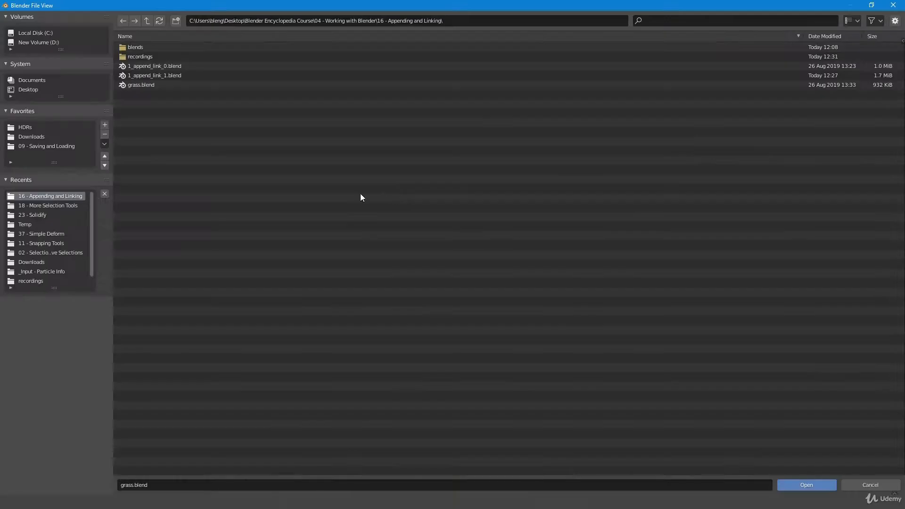
double_click(164, 75)
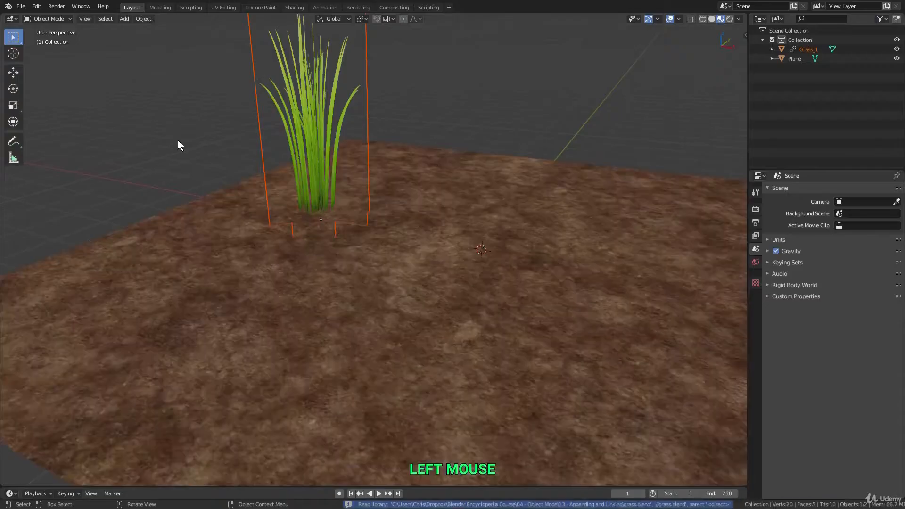
scroll(329, 161, down, 2)
shift+middle_drag(341, 161, 283, 217)
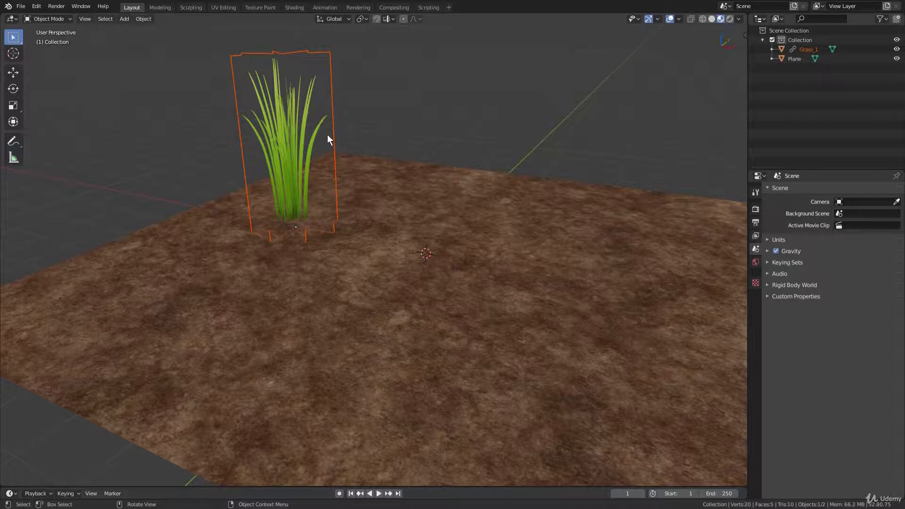
Make the linked Grass_1 object local, using the Selected Objects option only
click(298, 102)
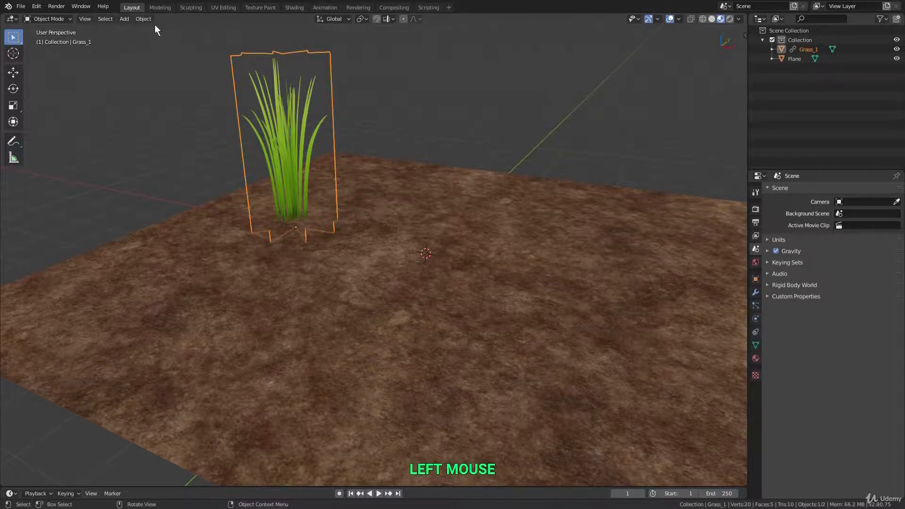
click(144, 18)
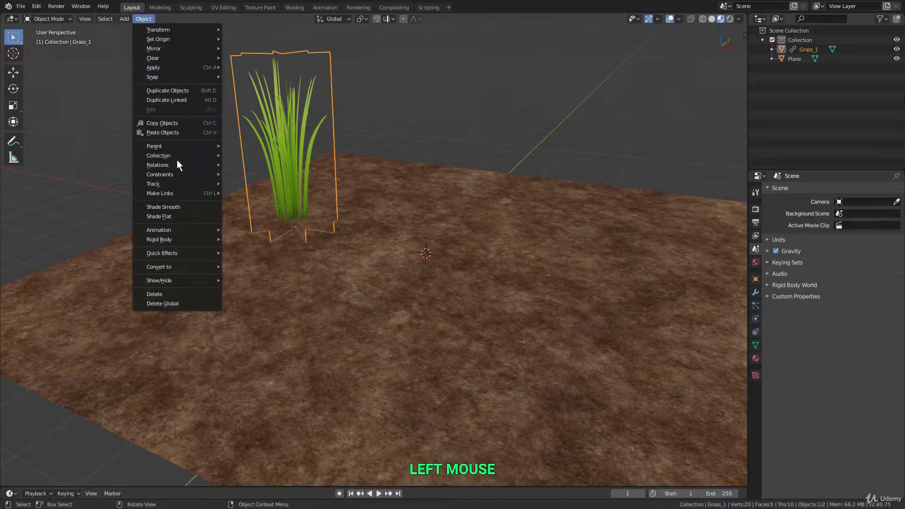
mouse_move(178, 165)
mouse_move(268, 188)
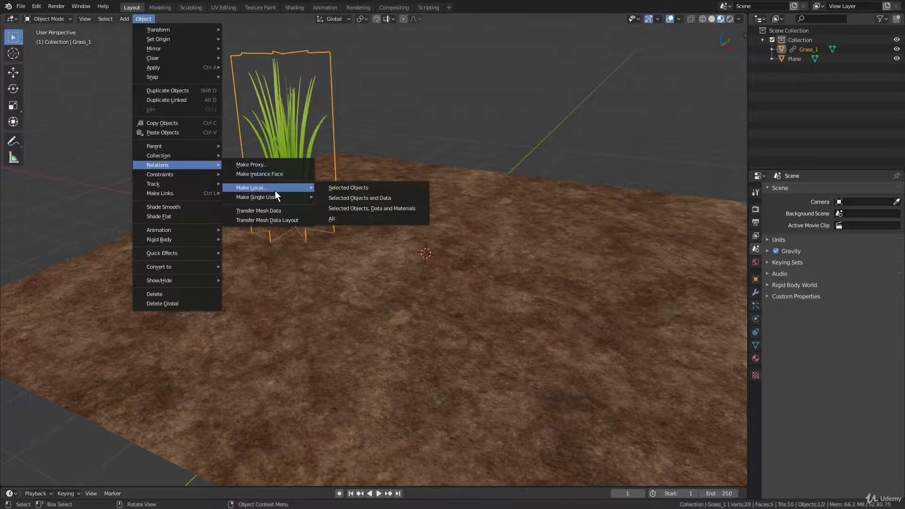
click(382, 188)
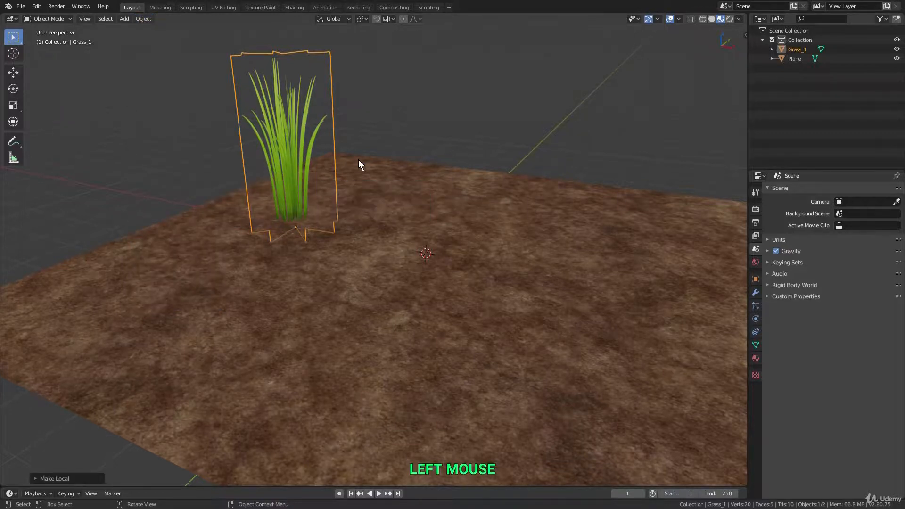
Test moving, rotating and scaling Grass_1 without keeping the changes, and try to enter Edit Mode
key(g)
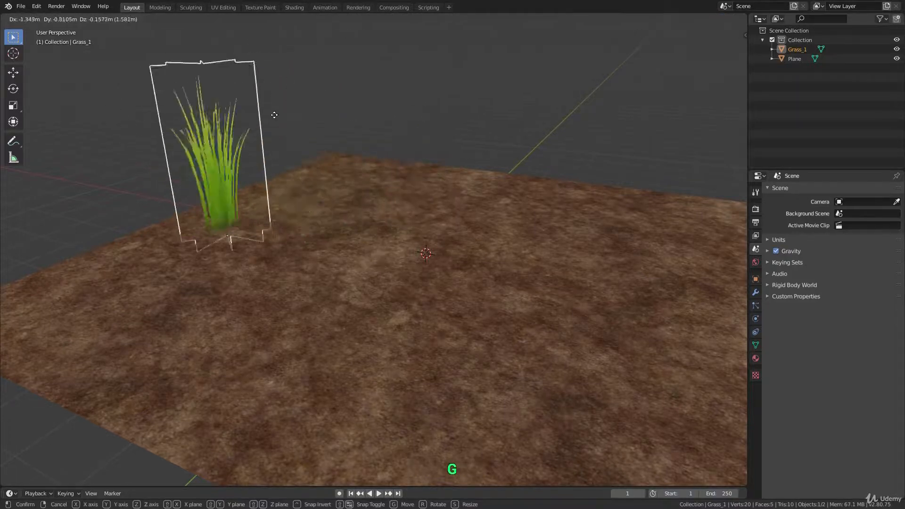
right_click(306, 137)
key(r)
key(s)
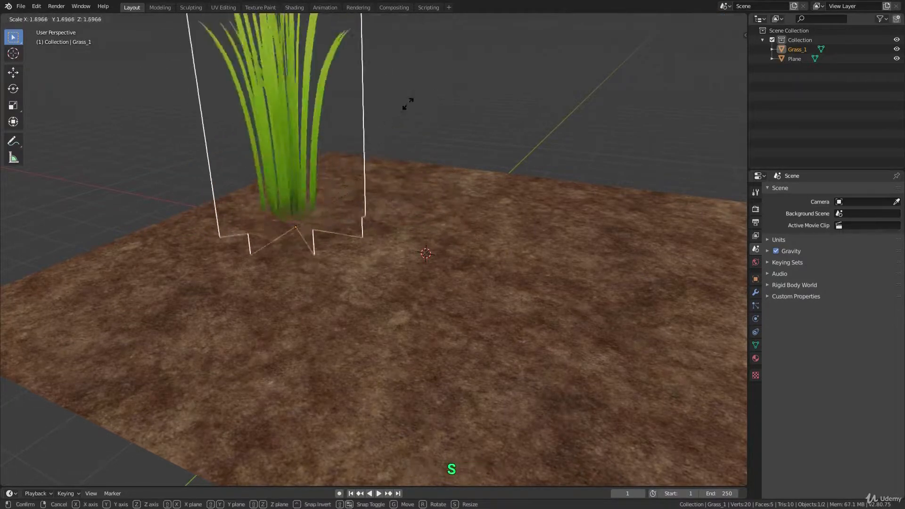
right_click(413, 108)
key(Tab)
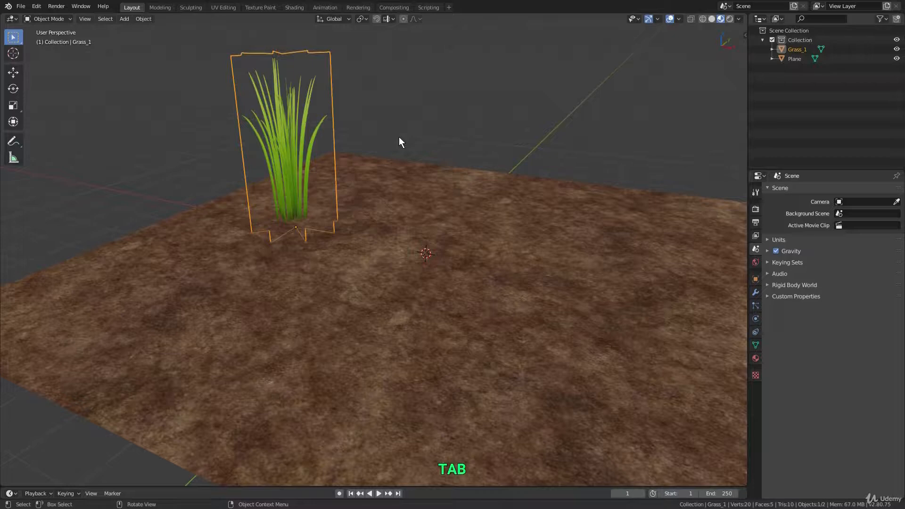
Examine the mesh data properties of Grass_1, including its Normals settings
click(756, 345)
click(767, 352)
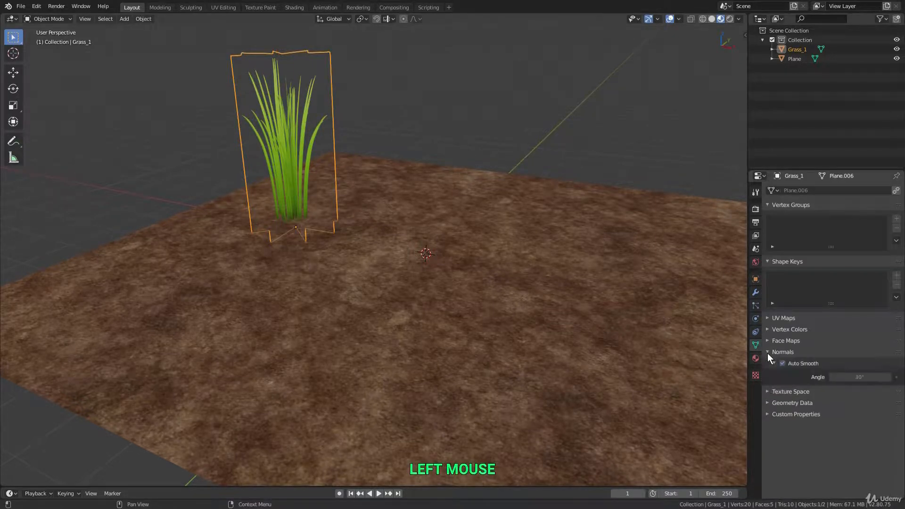
click(775, 362)
click(771, 362)
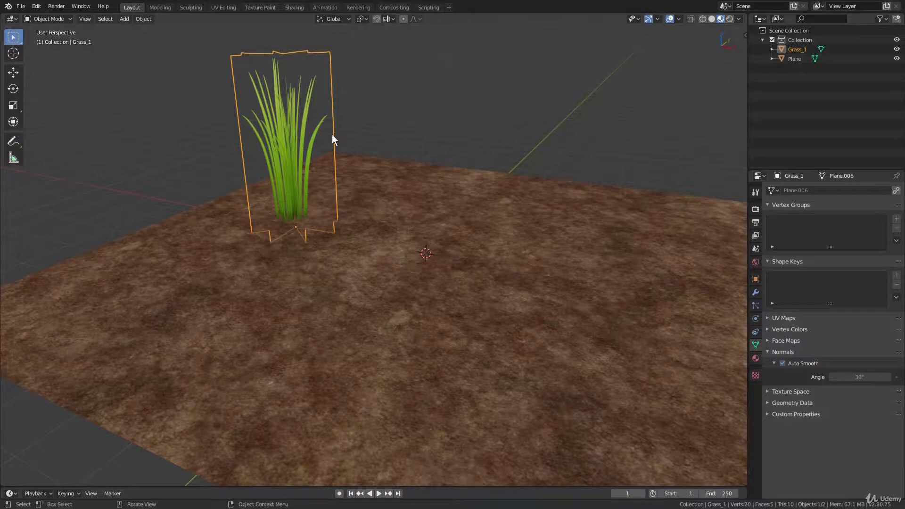
Create a linked duplicate of Grass_1 beside the original, rotate it about Z and scale it down
key(g)
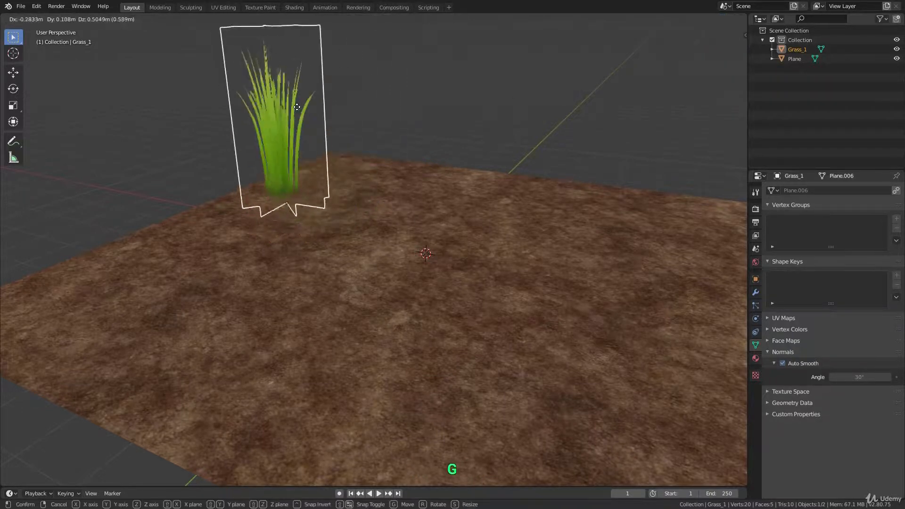
right_click(327, 163)
scroll(327, 163, down, 3)
shift+middle_drag(327, 163, 323, 185)
scroll(340, 197, up, 3)
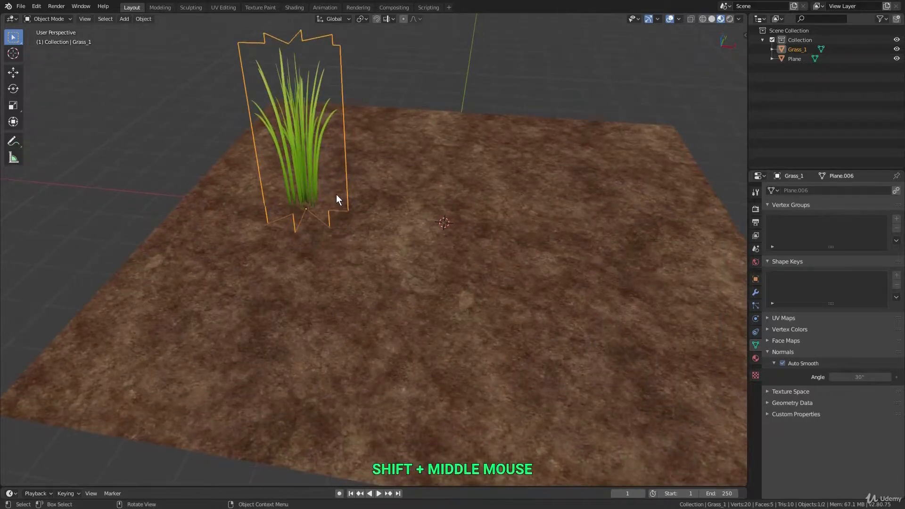
key(alt+d)
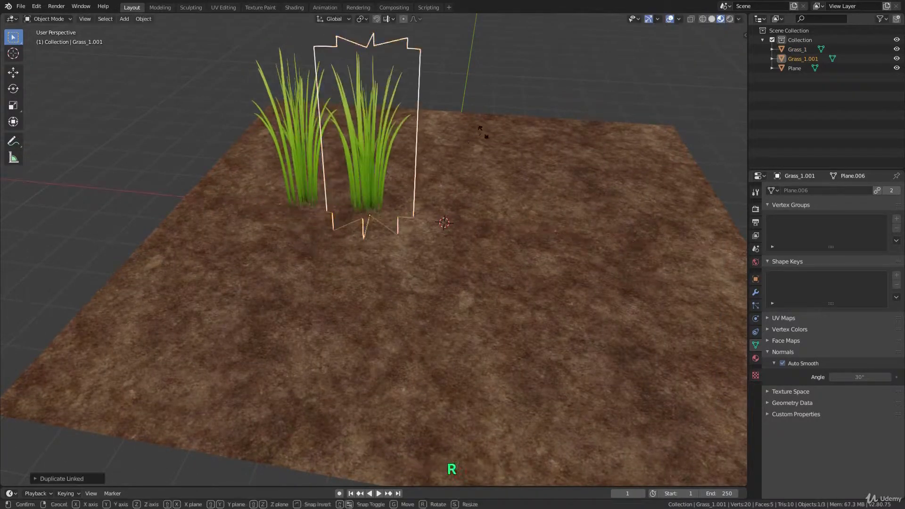
key(z)
click(455, 225)
middle_drag(398, 177, 325, 203)
key(s)
click(435, 104)
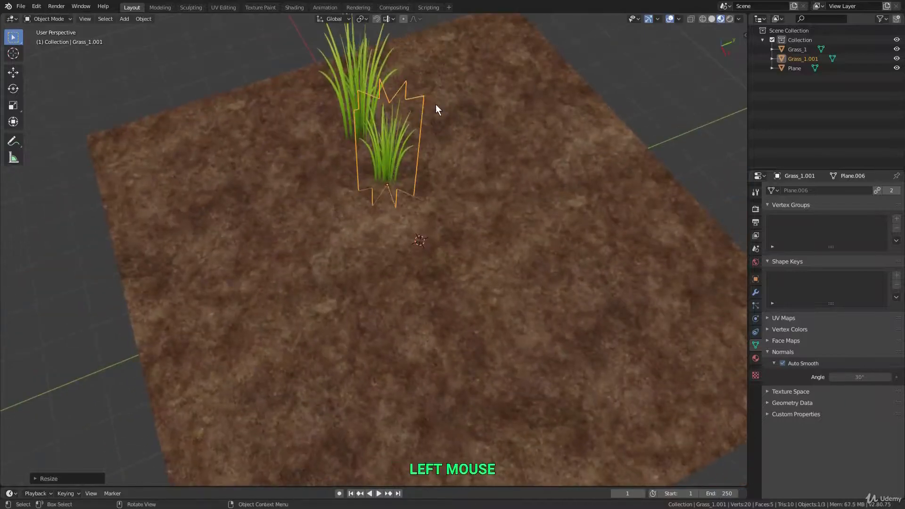
Add a second linked duplicate near the first two grasses, rotate it about Z and resize it
middle_drag(436, 104, 412, 131)
click(377, 125)
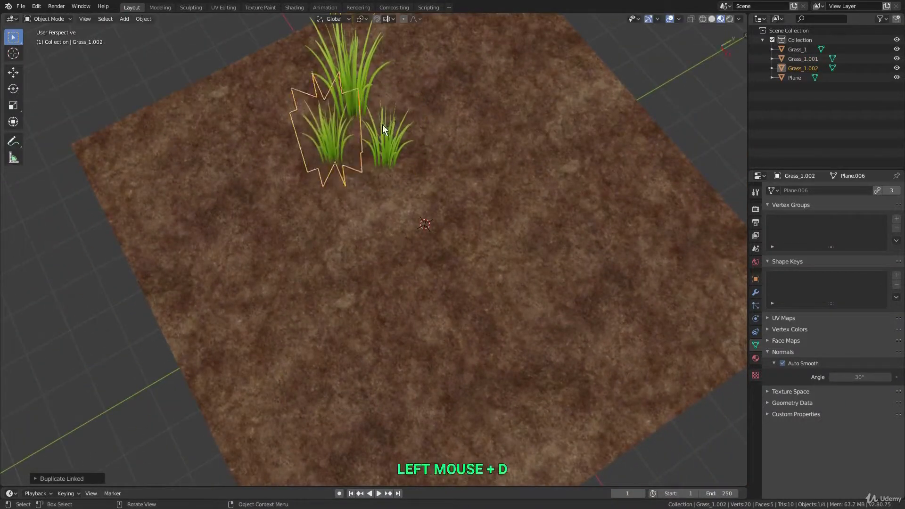
key(r)
key(z)
click(395, 182)
middle_drag(391, 177, 433, 231)
key(s)
click(408, 86)
scroll(350, 132, up, 3)
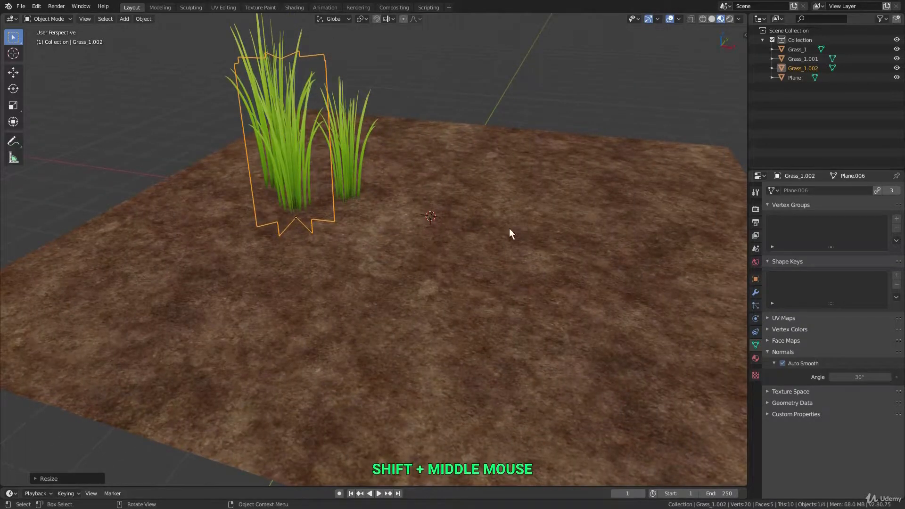
mouse_move(368, 207)
middle_down()
mouse_move(274, 146)
mouse_move(347, 148)
mouse_move(280, 150)
mouse_move(317, 156)
mouse_move(365, 208)
middle_up()
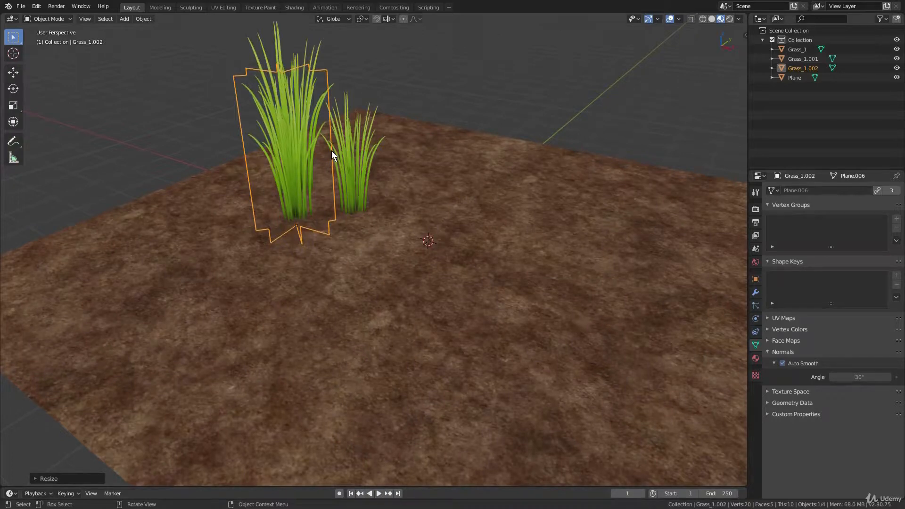
middle_drag(332, 151, 270, 153)
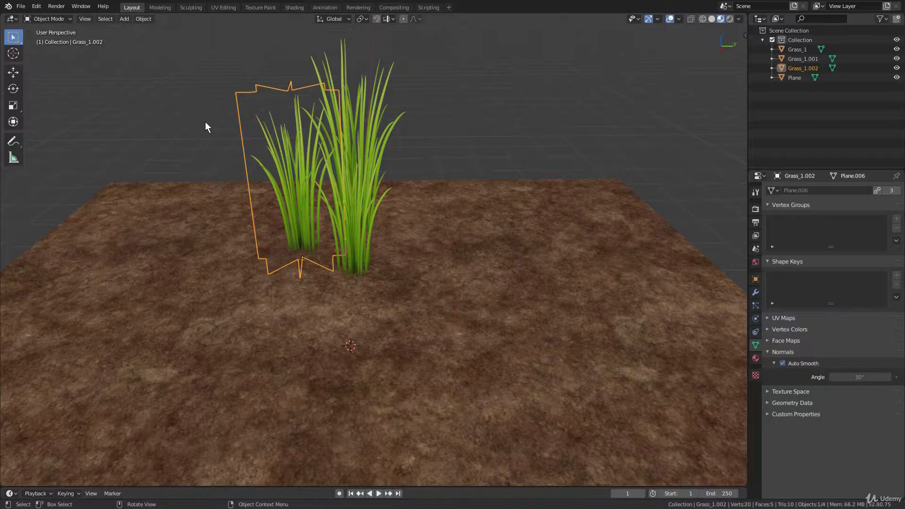
Place four more linked duplicates of the grass around the existing clump
scroll(205, 121, up, 3)
shift+middle_drag(270, 140, 360, 160)
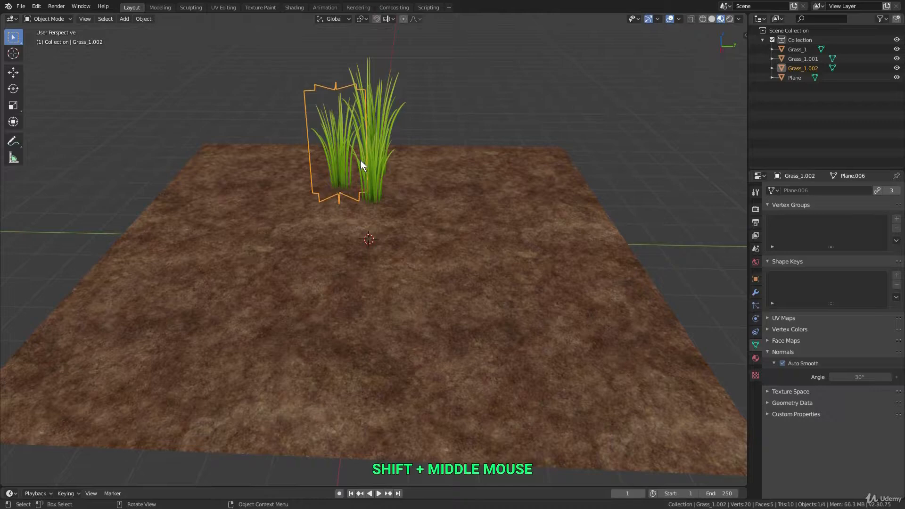
middle_drag(361, 160, 367, 188)
key(alt+d)
click(337, 189)
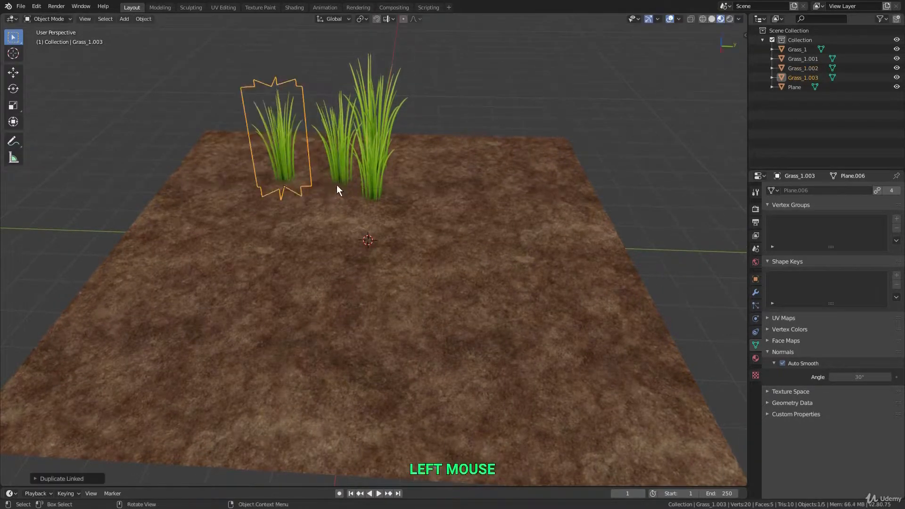
key(alt+d)
click(414, 196)
key(alt+d)
click(407, 201)
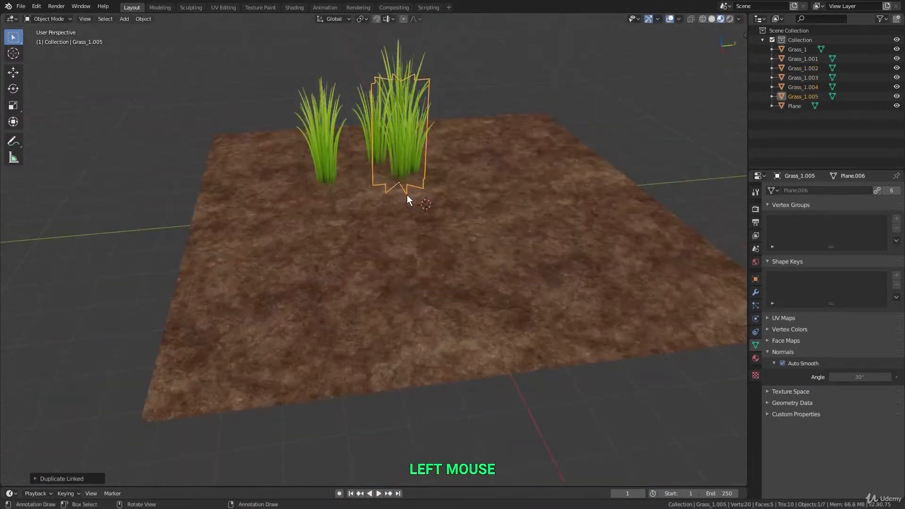
key(alt+d)
middle_click(447, 203)
click(451, 206)
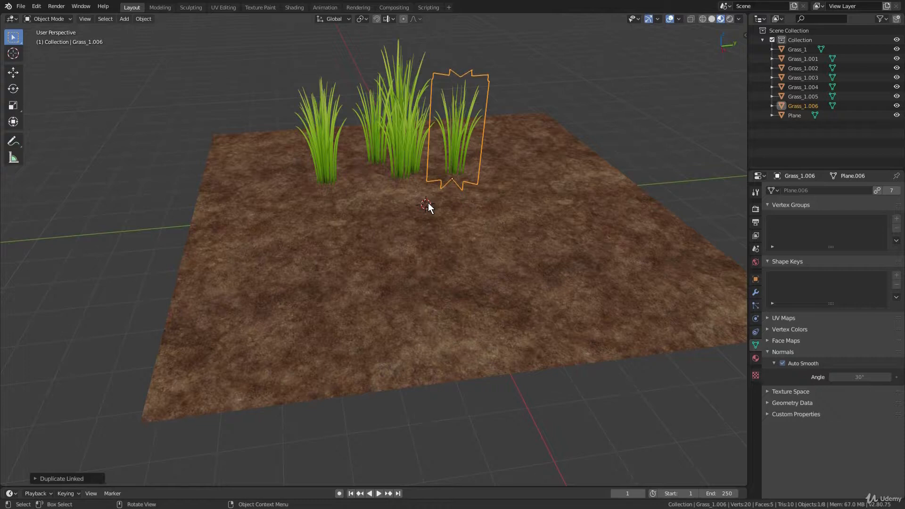
scroll(427, 203, up, 4)
shift+middle_drag(487, 128, 423, 167)
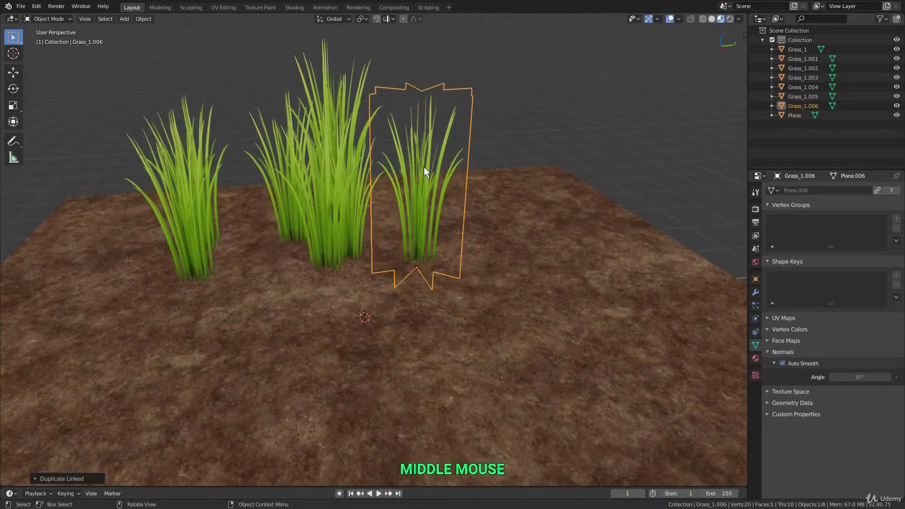
Undo the last four linked duplicates and delete the two earlier copies, keeping only Grass_1
key(ctrl+z)
key(ctrl+z)
key(ctrl+z)
key(ctrl+z)
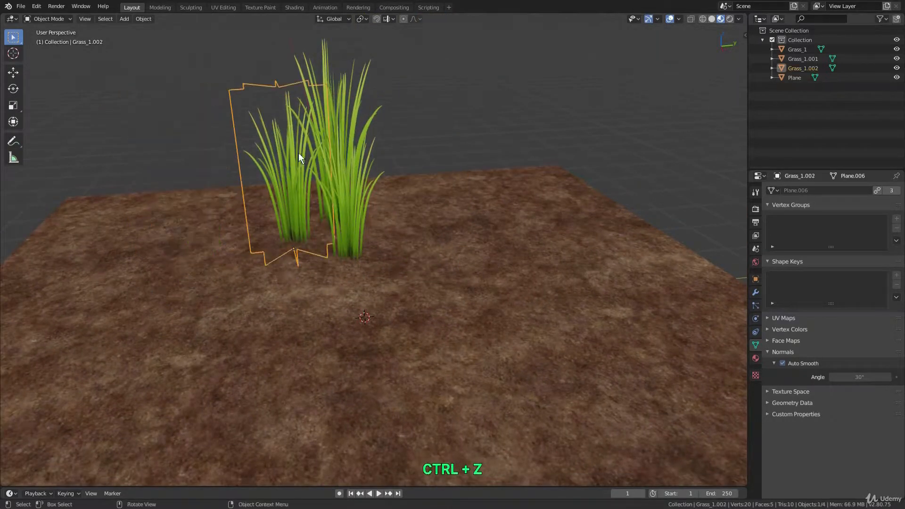
shift+click(339, 208)
key(Delete)
Make Grass_1 and its mesh local with the Selected Objects and Data option
click(346, 147)
shift+middle_drag(347, 147, 343, 178)
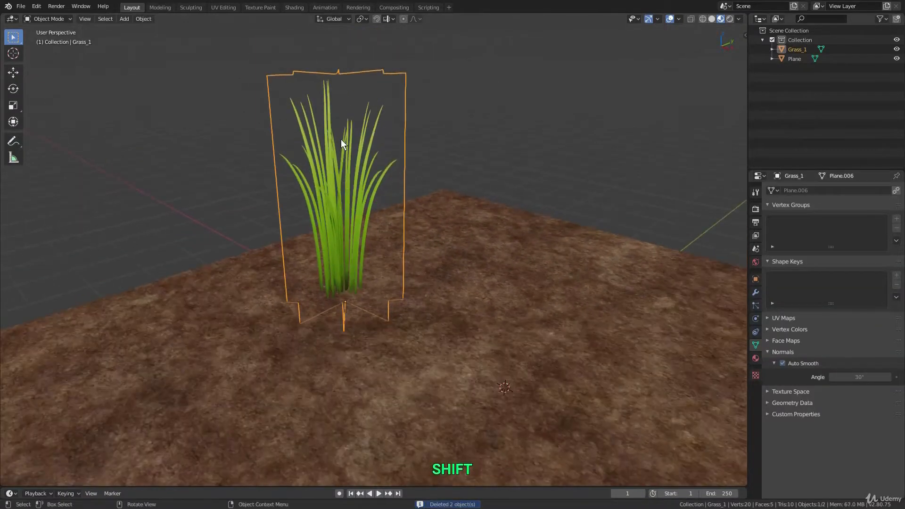
key(Tab)
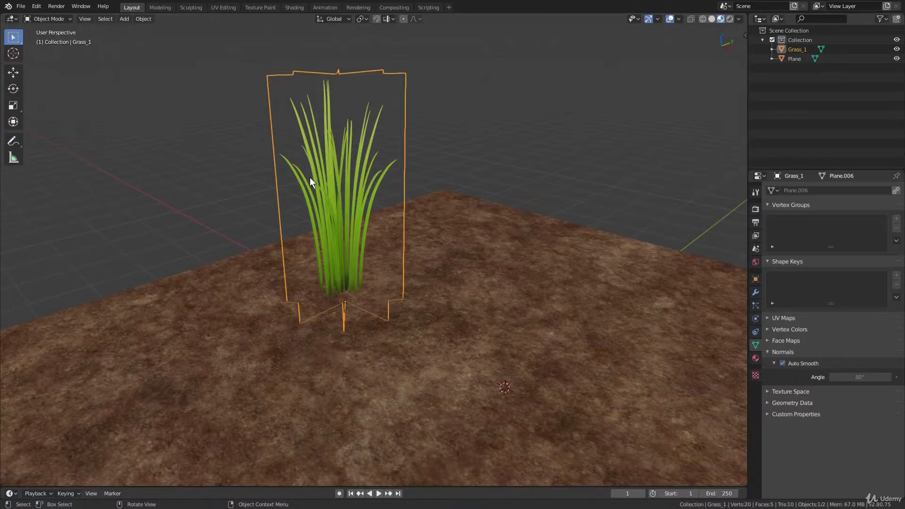
click(143, 19)
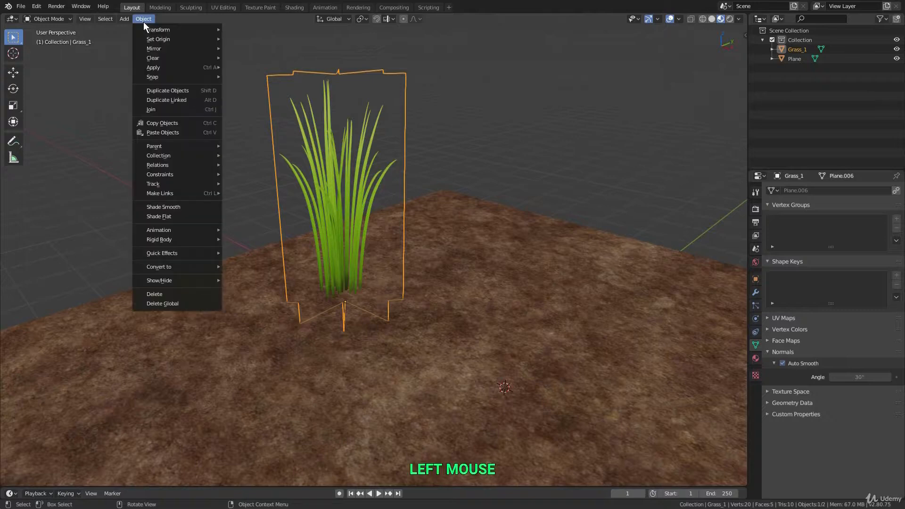
mouse_move(185, 166)
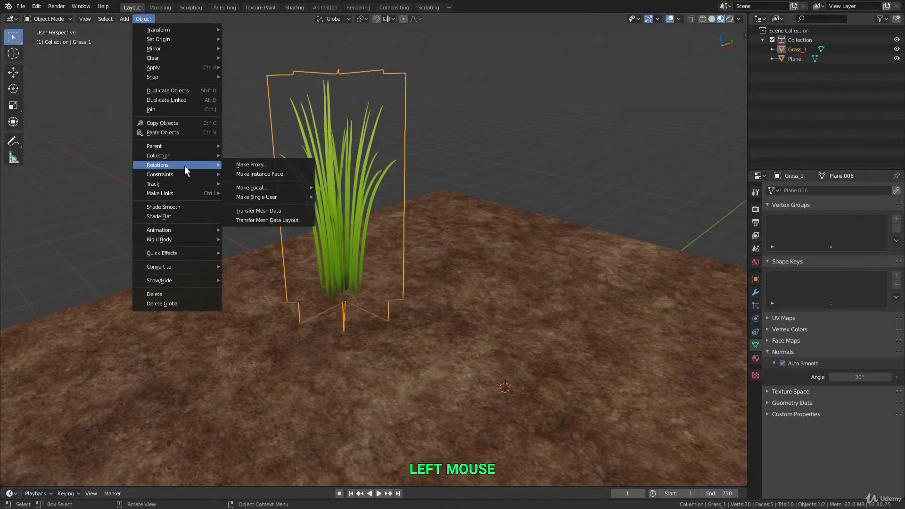
mouse_move(274, 187)
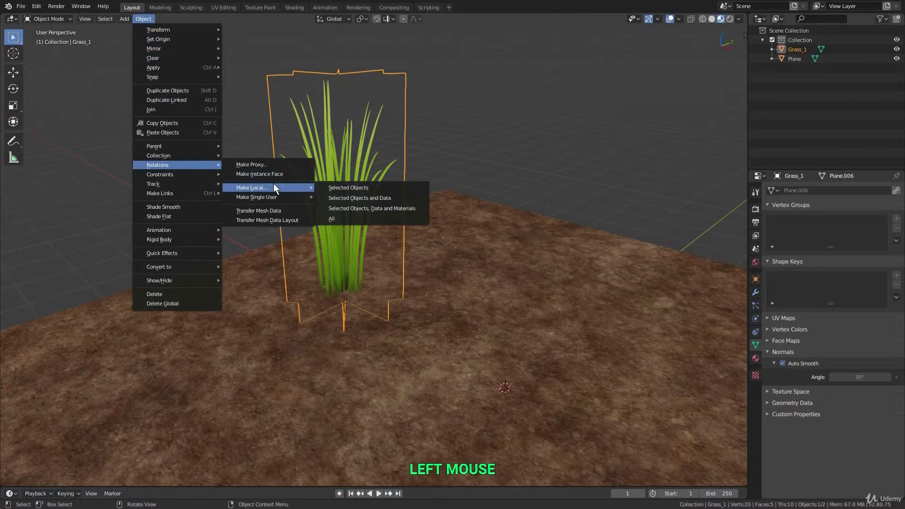
click(394, 198)
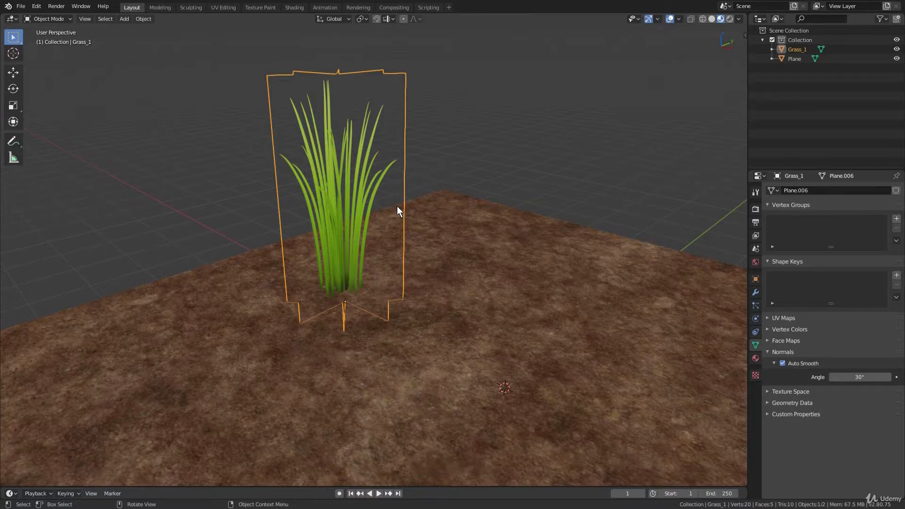
In Edit Mode, lower the upper vertices of Grass_1 slightly along Z, and return to Object Mode
key(Tab)
click(334, 80)
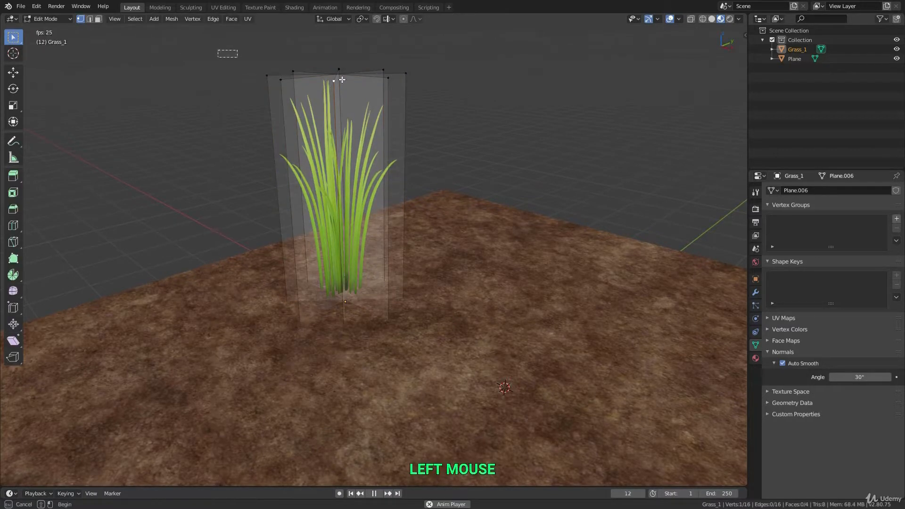
drag(341, 80, 415, 86)
key(g)
key(z)
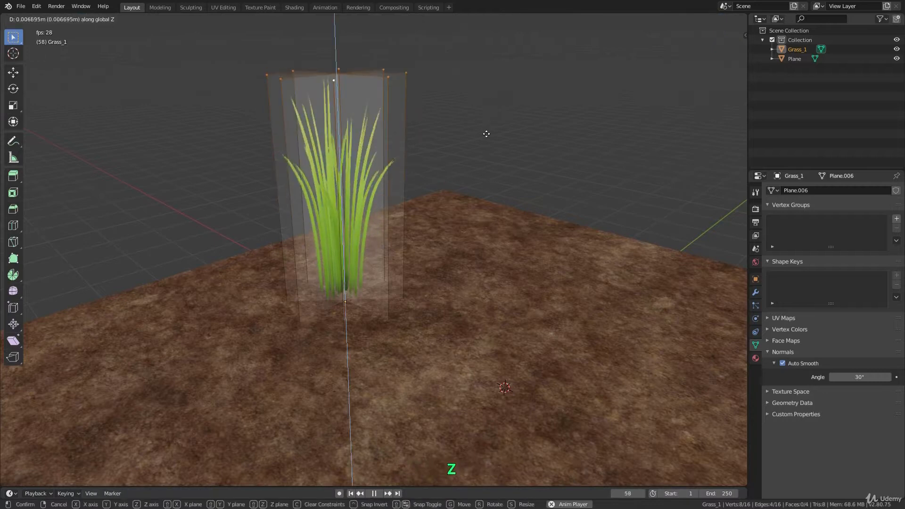
click(467, 137)
key(Escape)
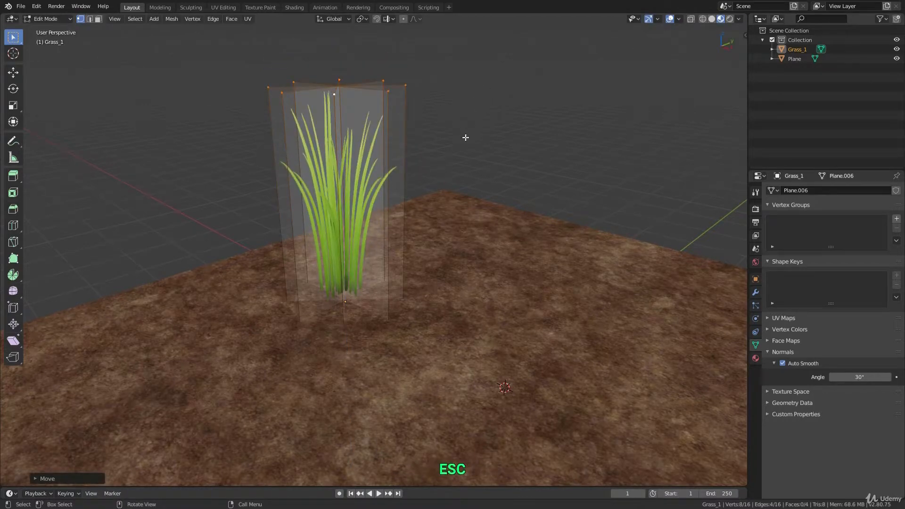
key(Tab)
Show the grass material's properties and make Grass_1 local with the Selected Objects, Data and Materials option
click(755, 359)
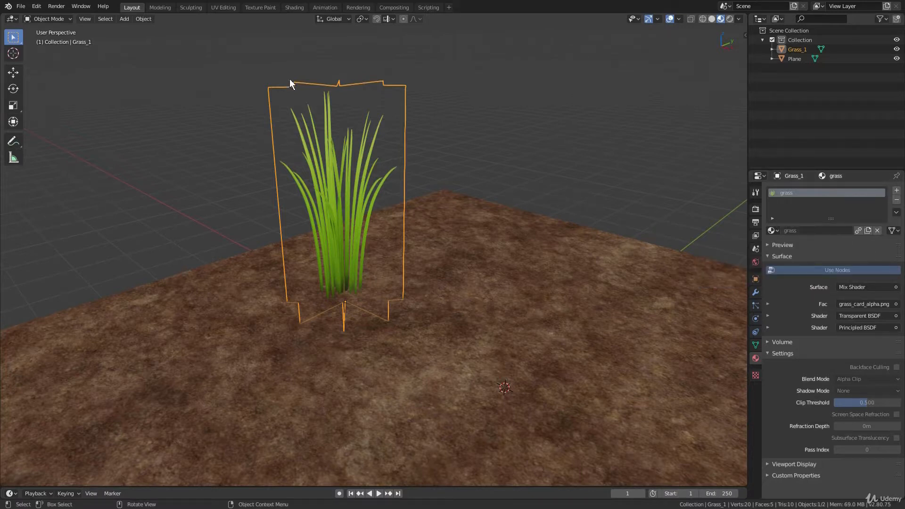
click(152, 18)
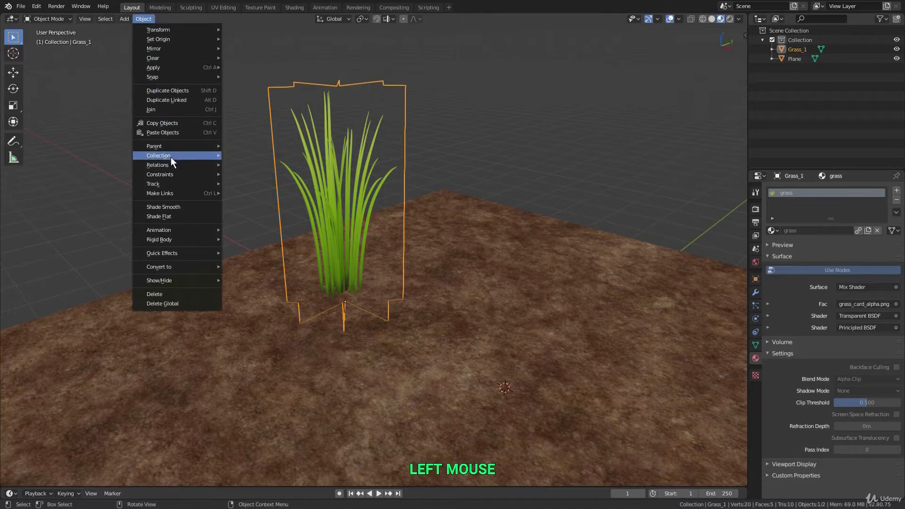
mouse_move(171, 165)
mouse_move(275, 186)
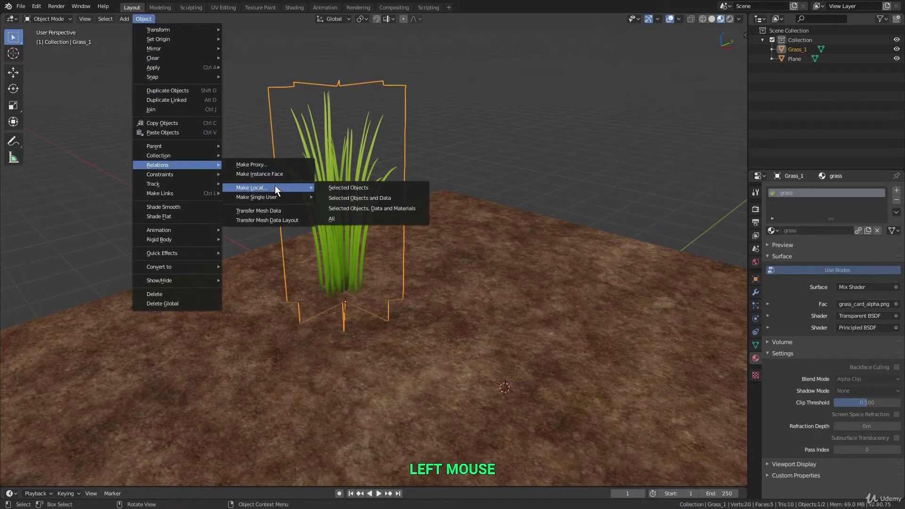
click(404, 209)
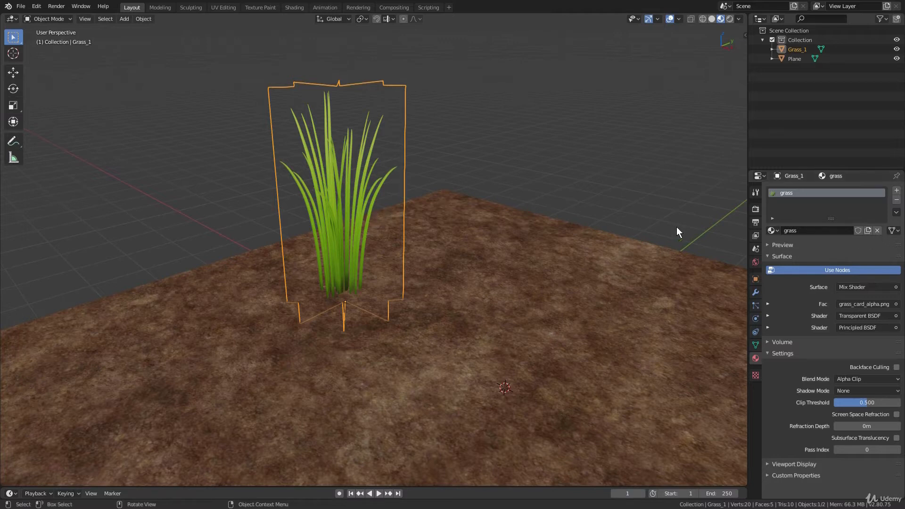
scroll(390, 232, down, 2)
shift+middle_drag(399, 239, 376, 197)
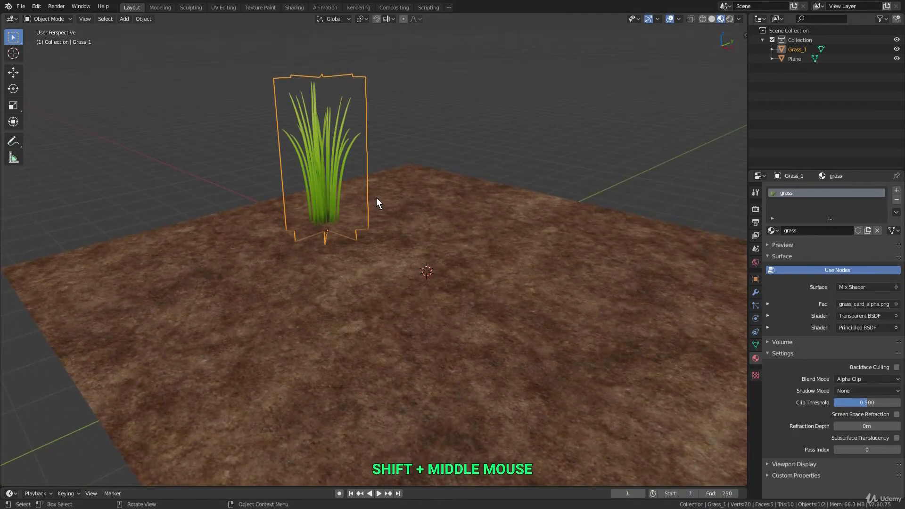